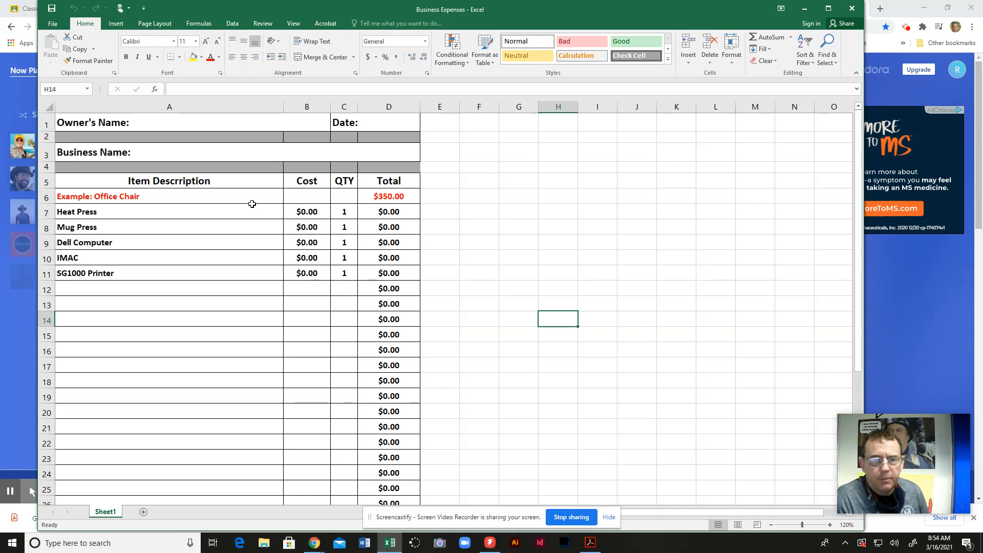
Set the Heat Press cost to $150 and inspect its quantity and total cells.
click(240, 211)
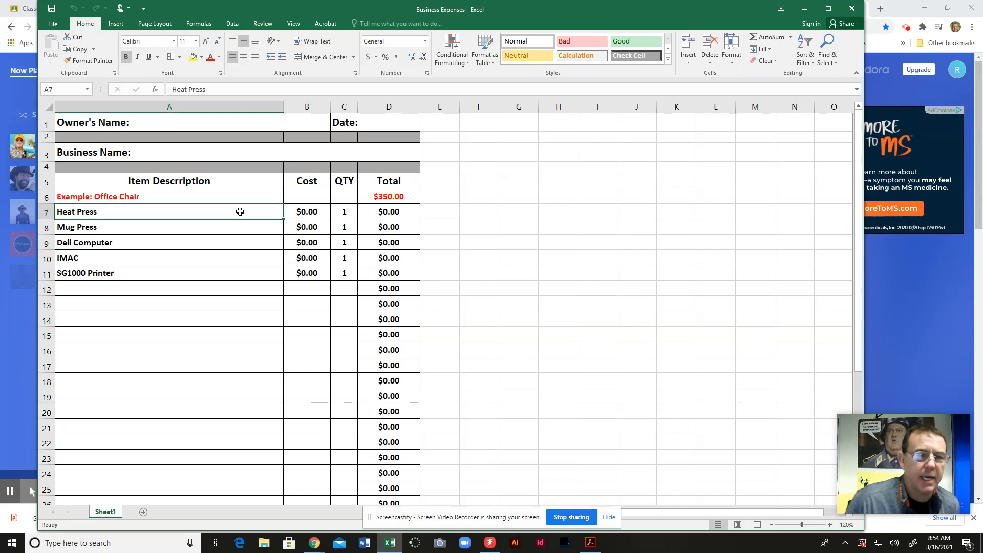
click(213, 222)
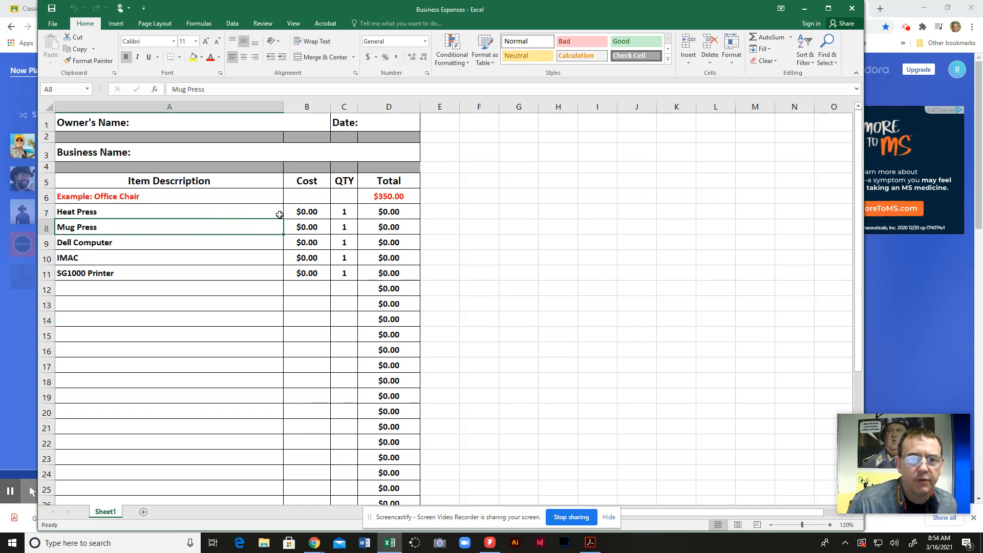
click(310, 211)
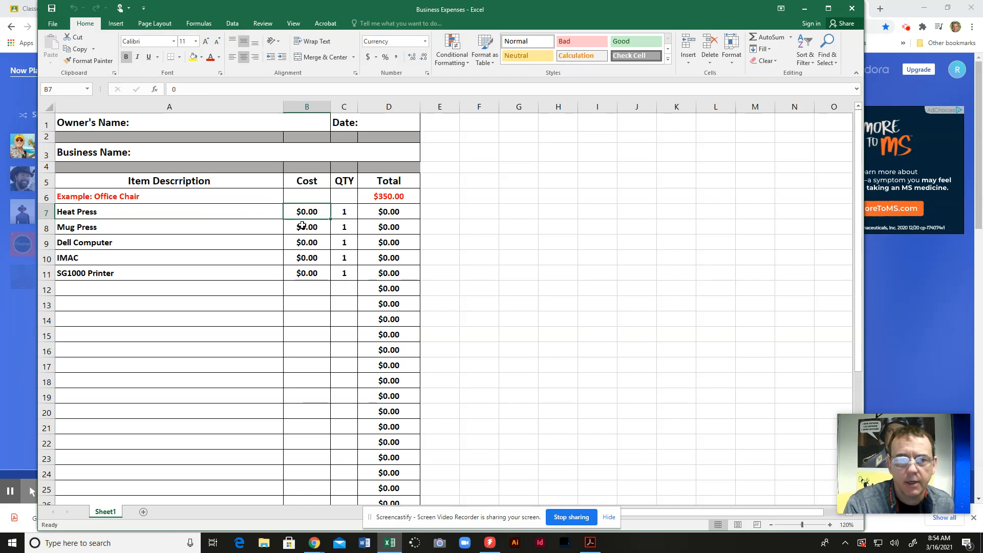
text(150)
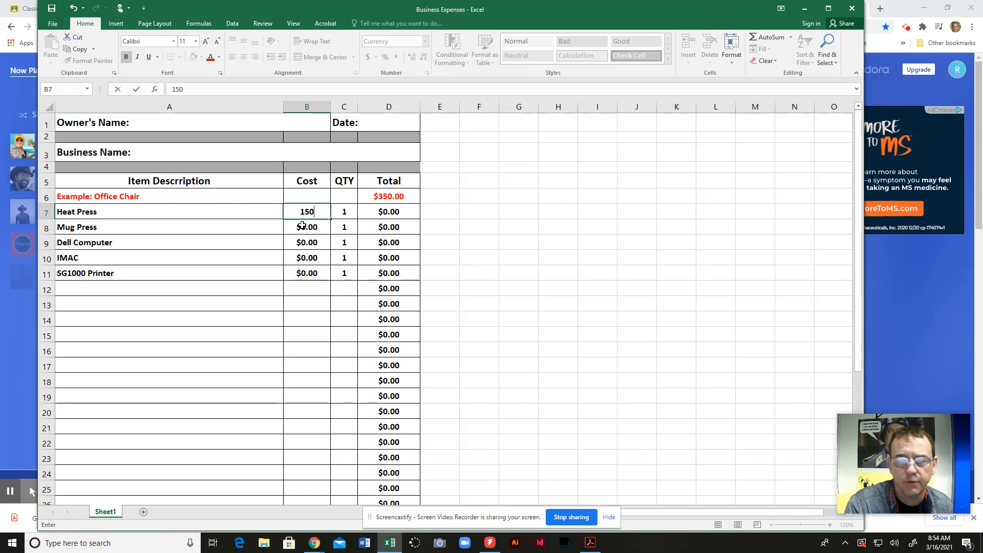
key(Return)
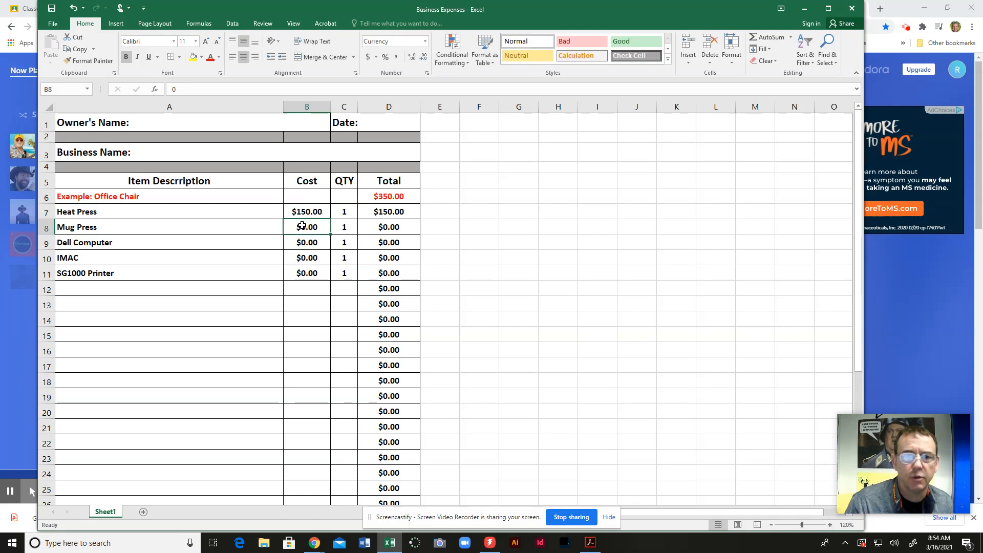
click(345, 212)
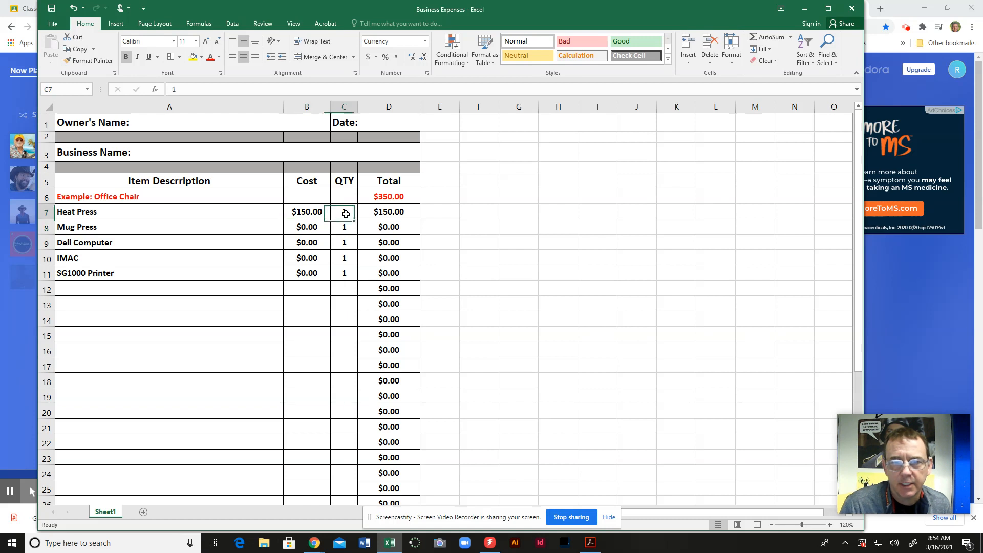
click(402, 213)
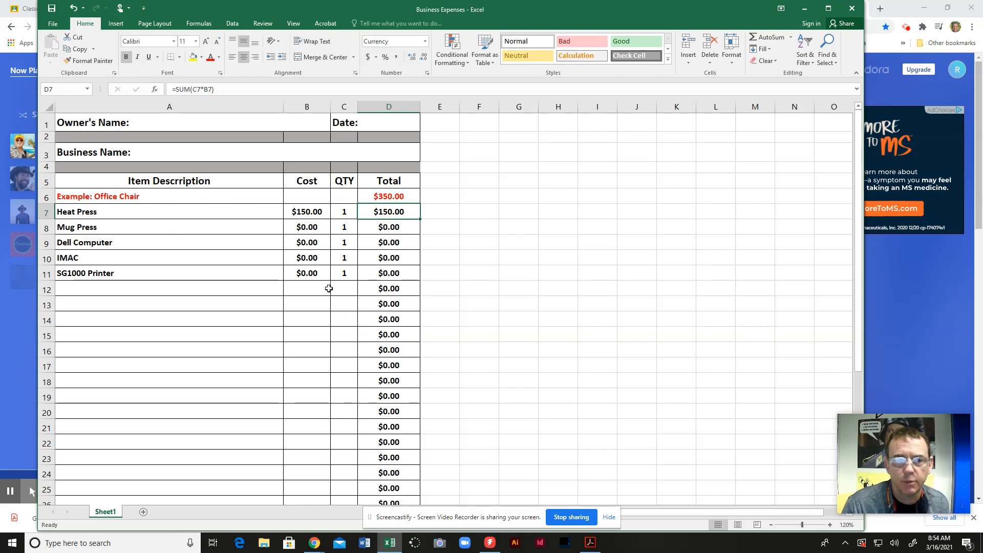
Enter the remaining item costs: 1750 for SG1000 Printer, 2000 for IMAC, 1200 for Dell Computer and 450 for Mug Press.
click(304, 276)
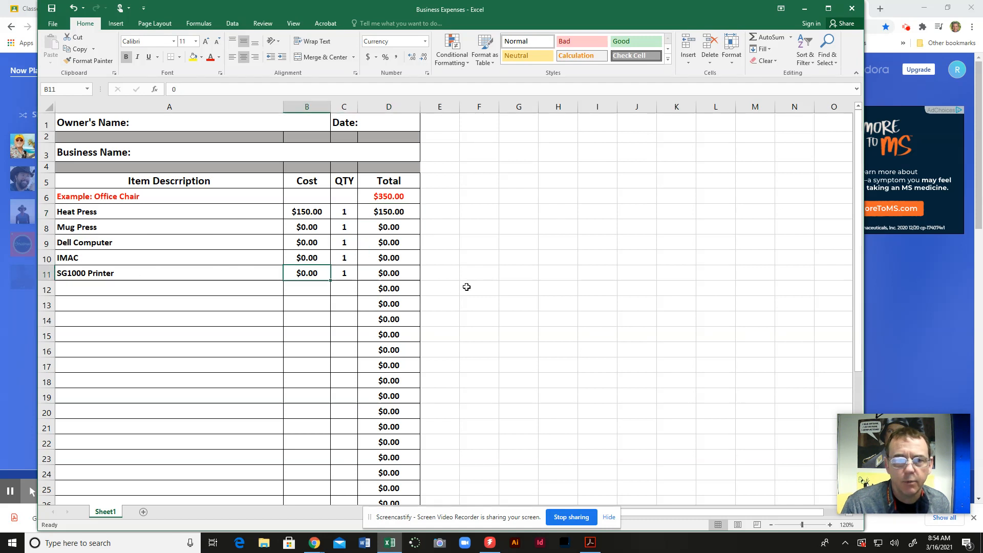
text(1750)
key(Up)
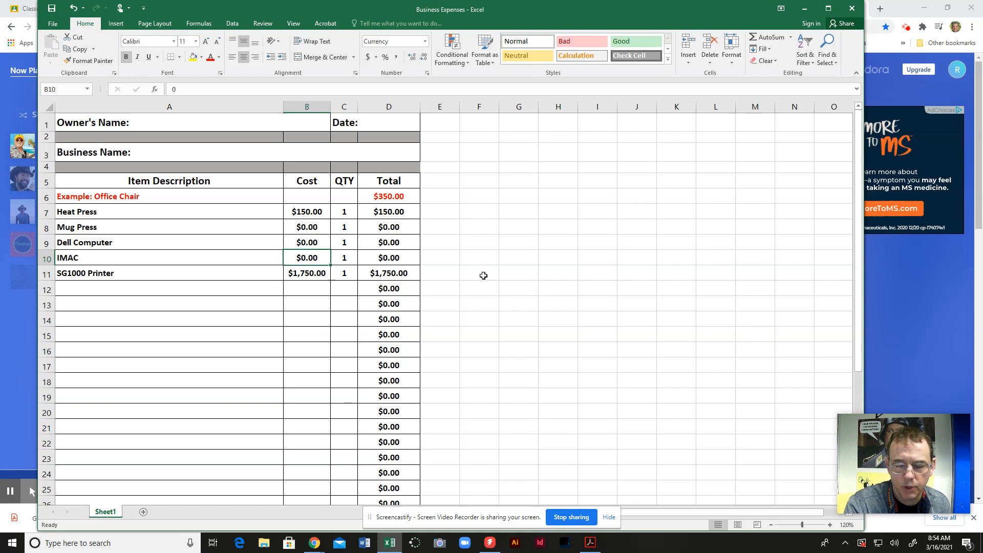
text(2000)
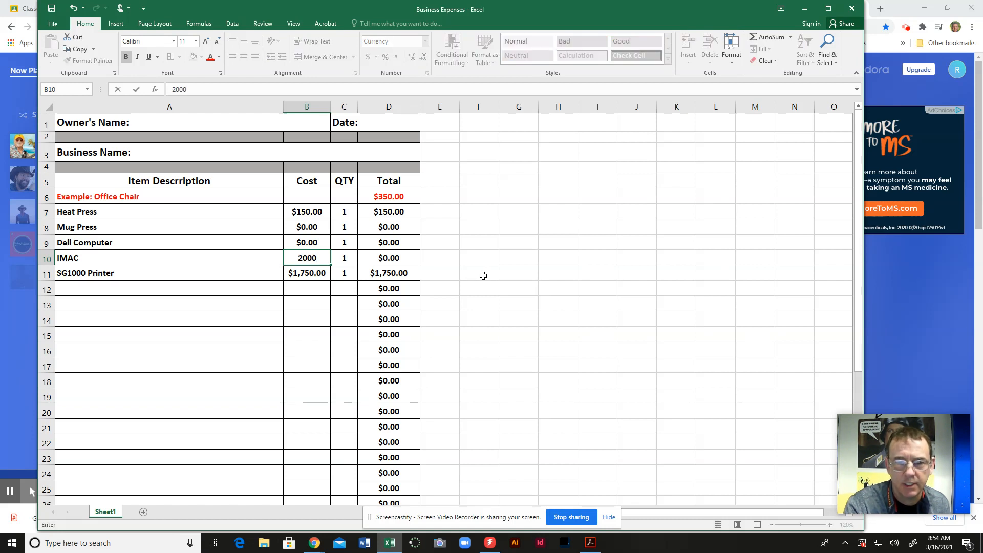
key(Up)
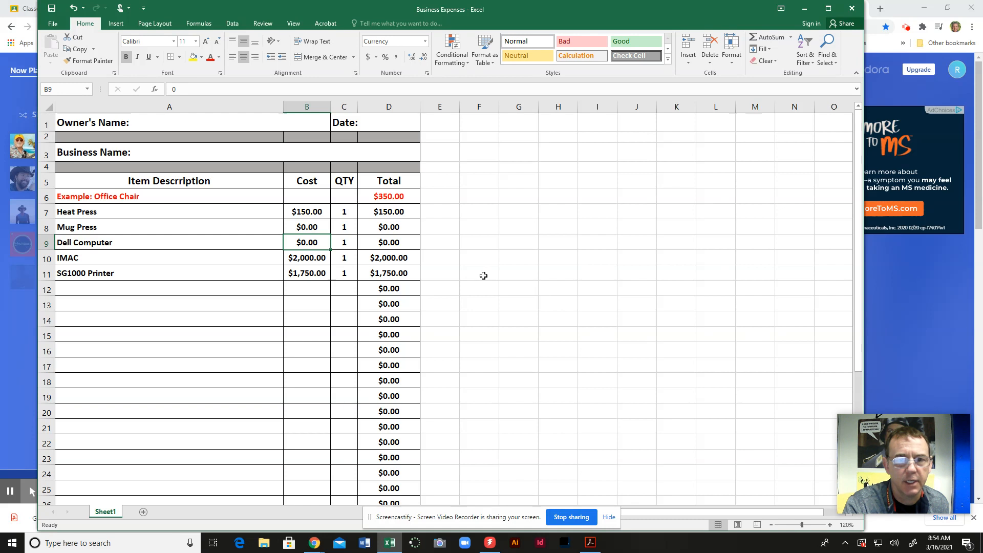
text(1200)
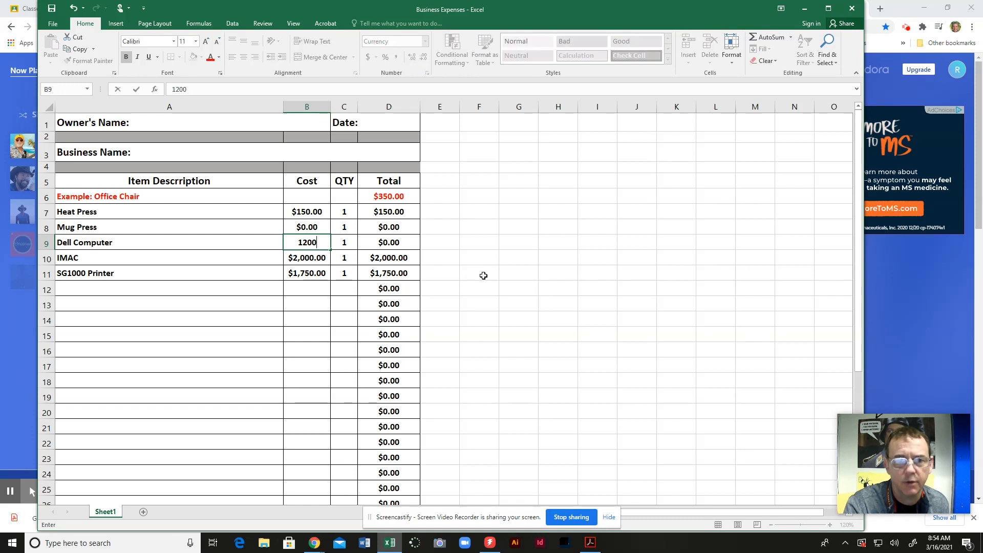
key(Up)
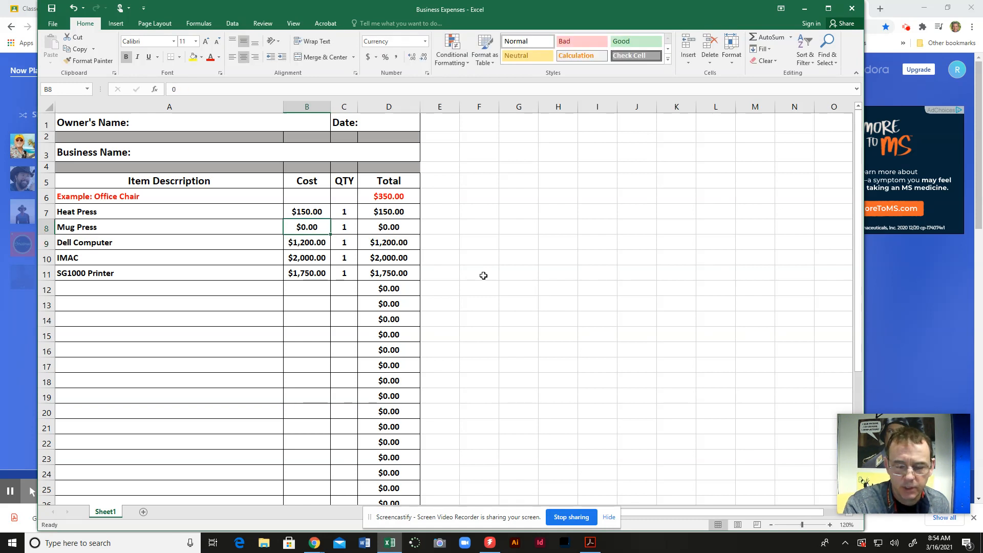
text(450)
key(Return)
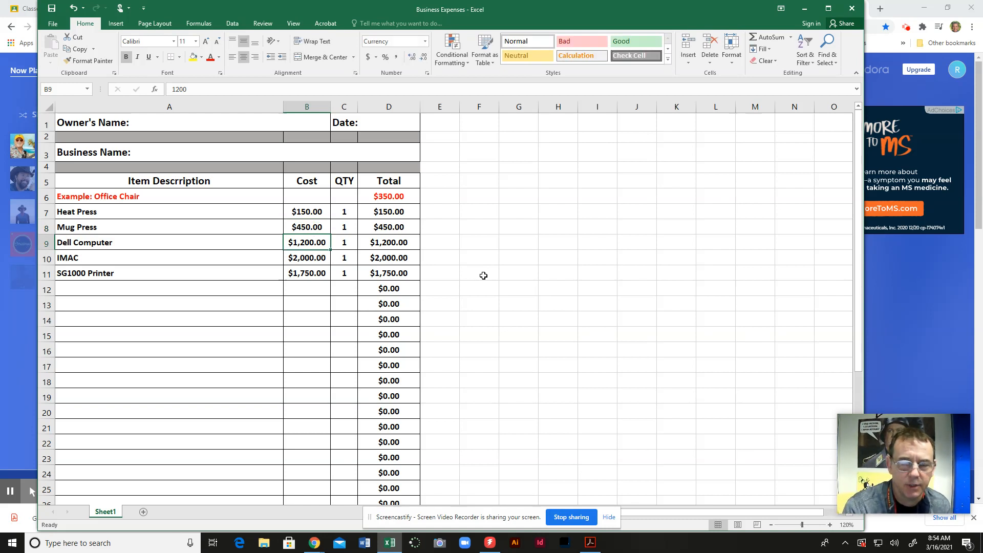
Examine the first empty item row, the grand total formula in D37 and the Heat Press total formula in D7.
click(215, 289)
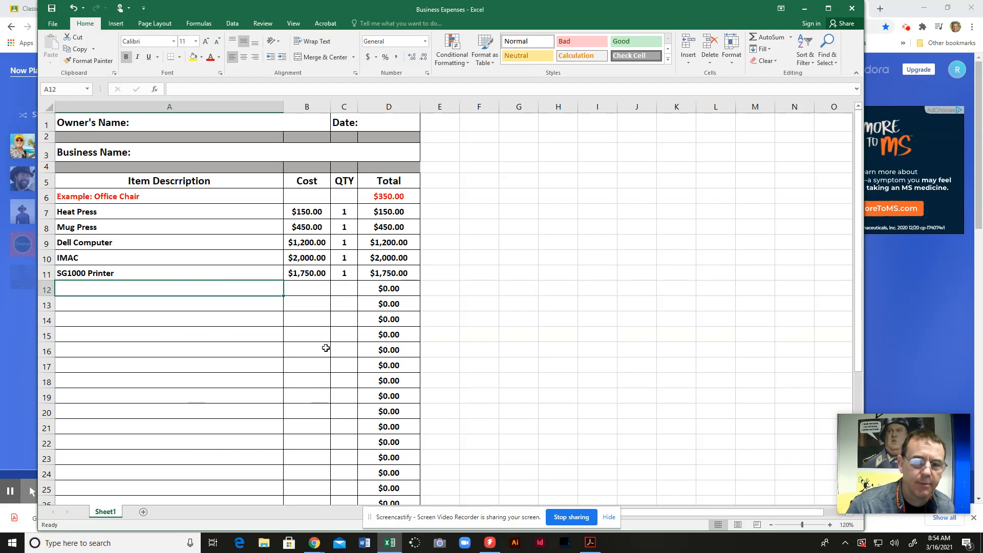
click(311, 289)
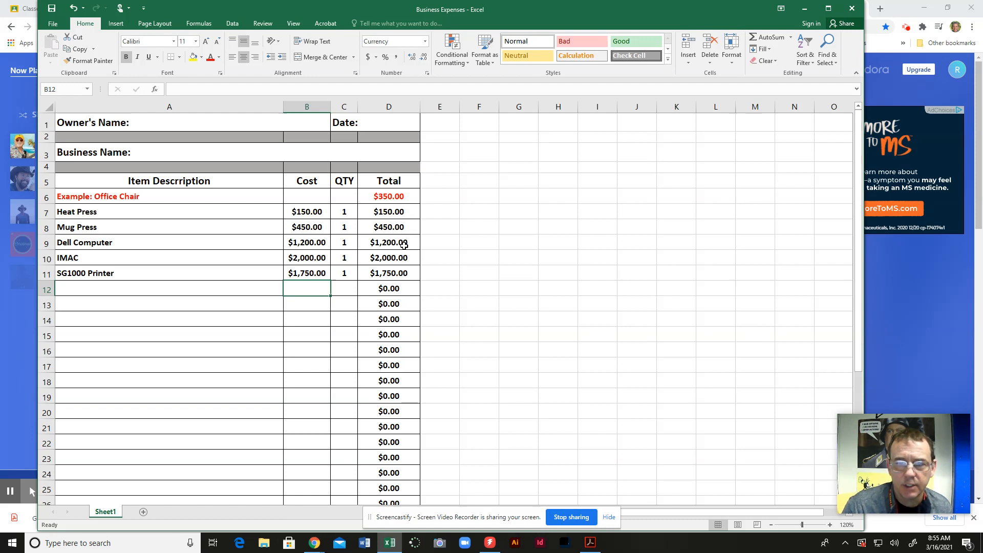
scroll(401, 227, down, 2)
scroll(401, 227, down, 4)
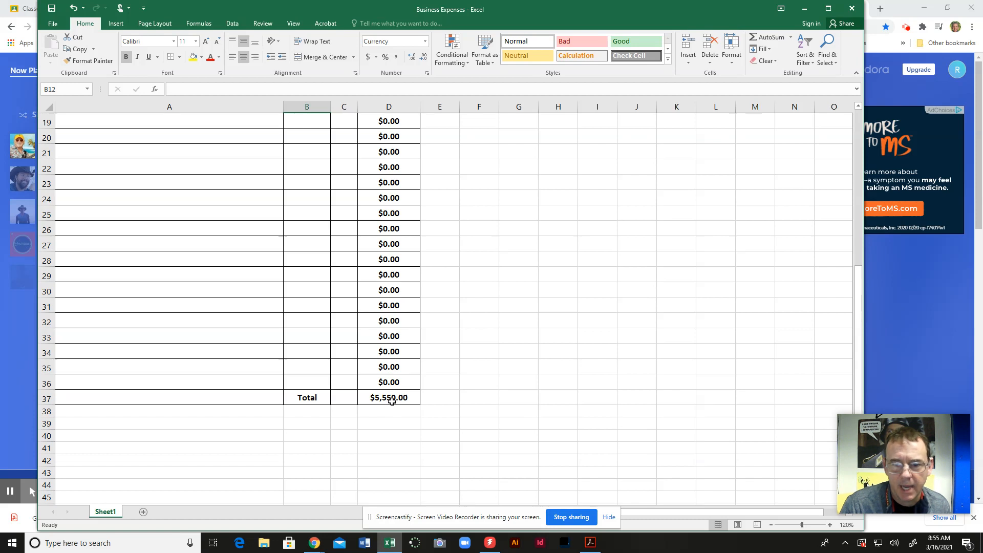
click(400, 398)
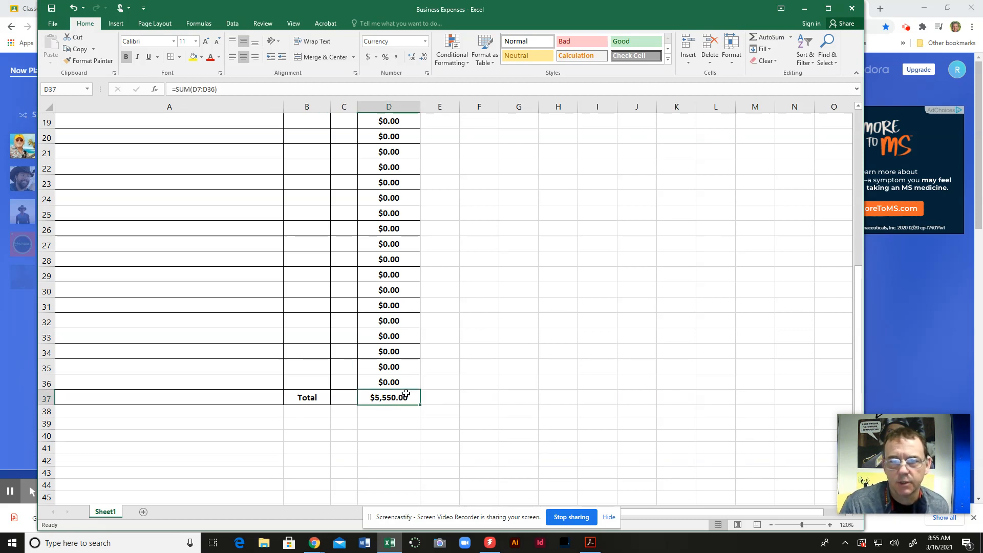
scroll(407, 392, up, 6)
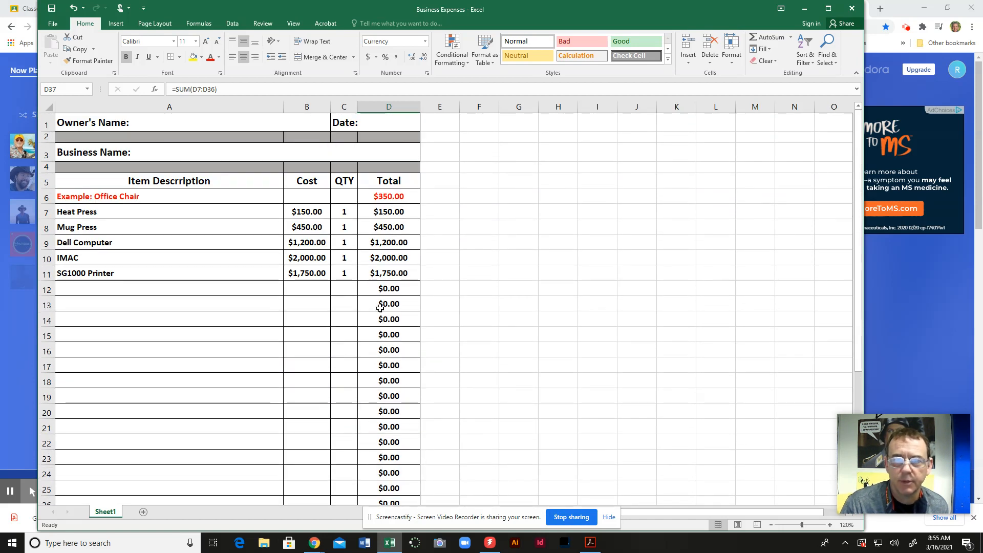
click(396, 214)
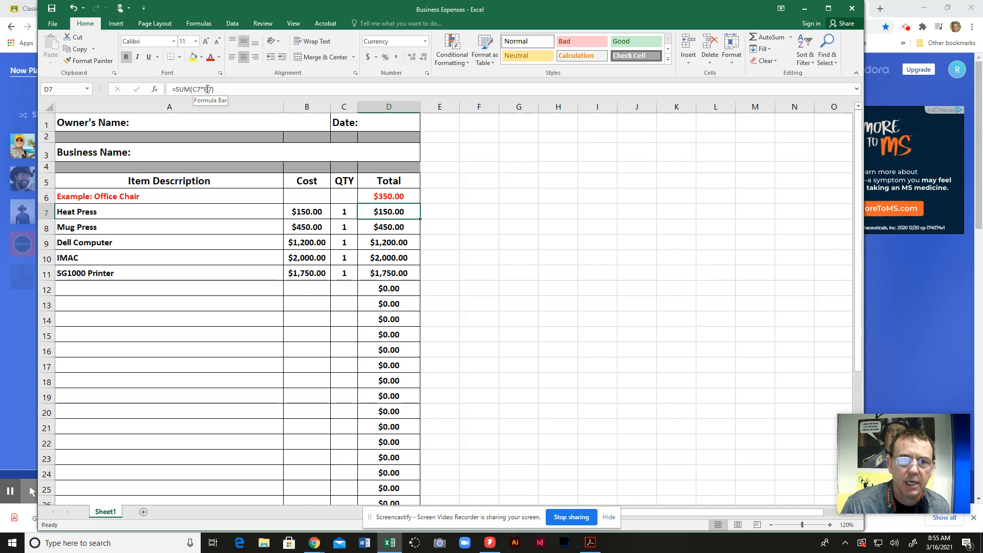
Try a Heat Press quantity of 2 in C7, and set the quantity back to 1.
click(340, 211)
text(2)
key(Return)
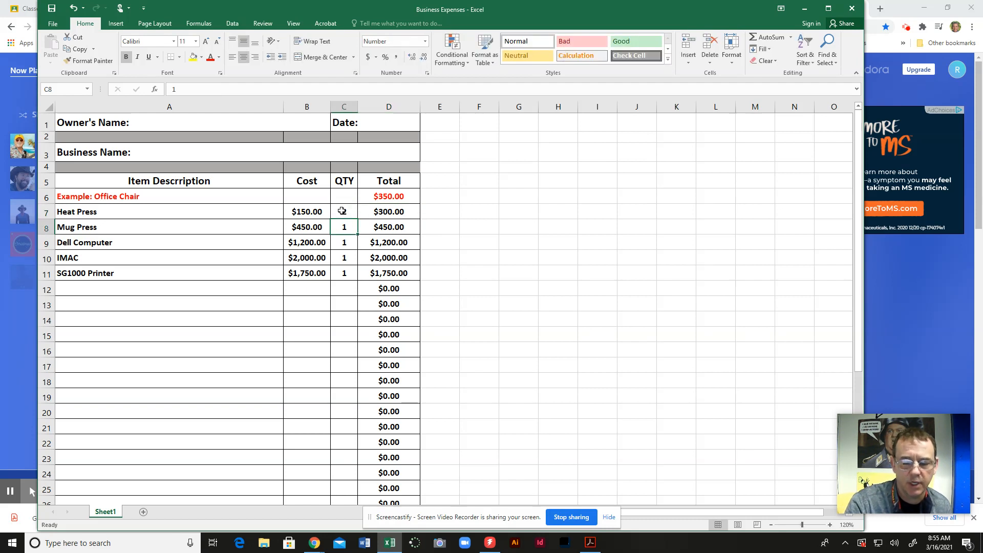
click(341, 211)
key(BackSpace)
key(Return)
Rebuild the Heat Press total in D7 with AutoSum as quantity times cost, =SUM(C7*B7).
click(383, 214)
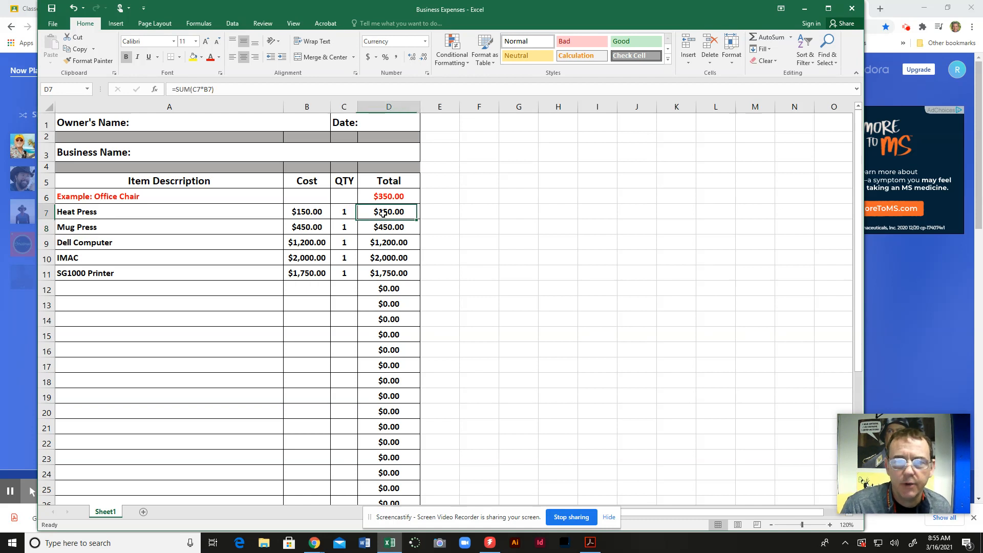
click(769, 38)
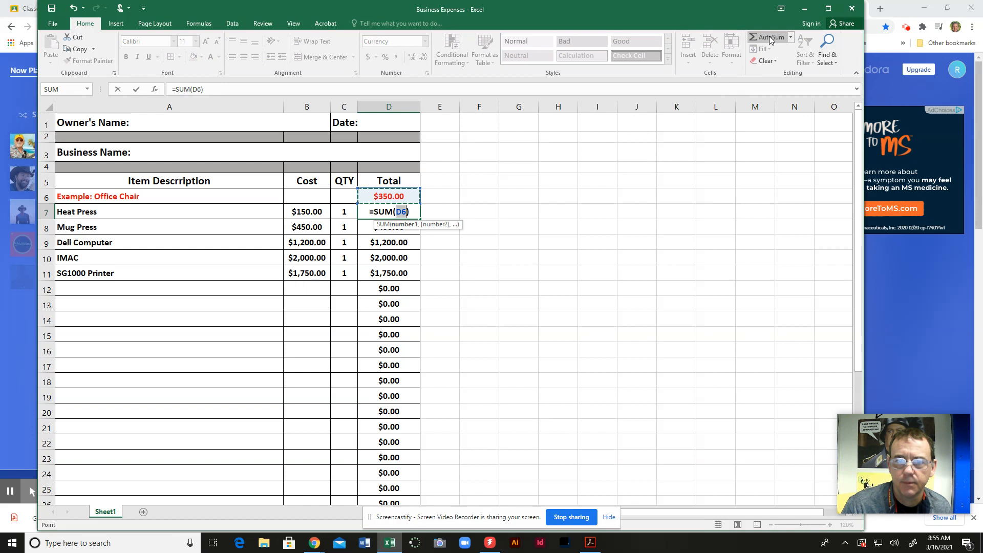
click(347, 212)
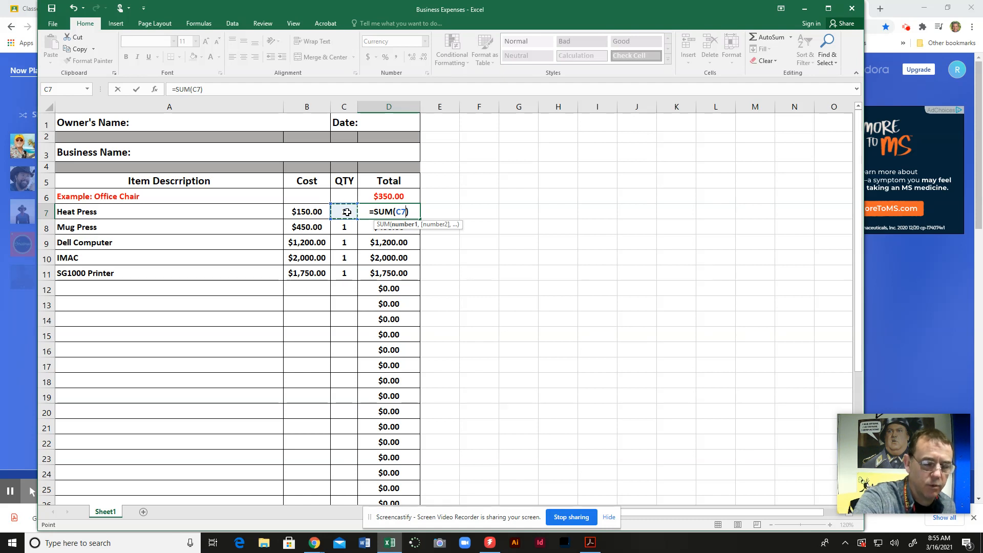
text(*)
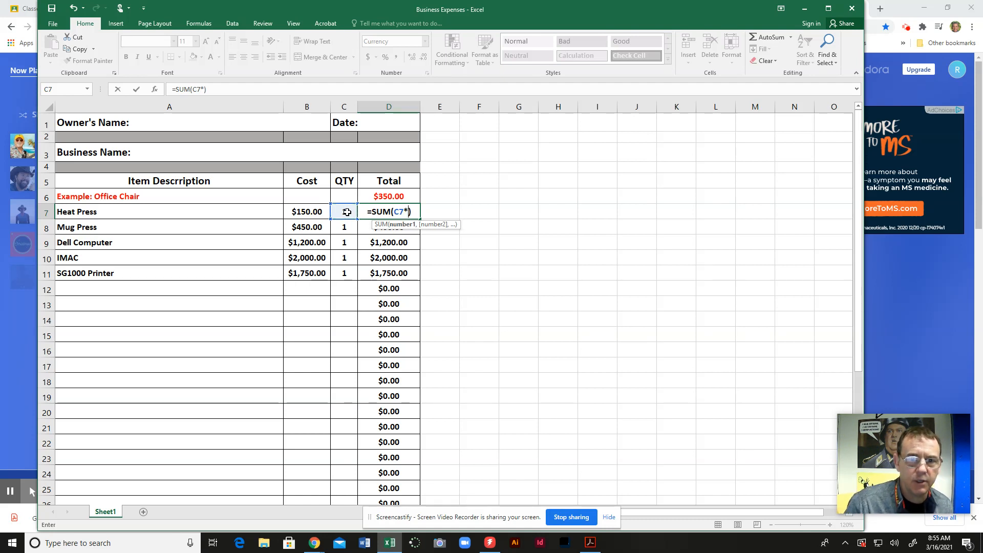
click(312, 214)
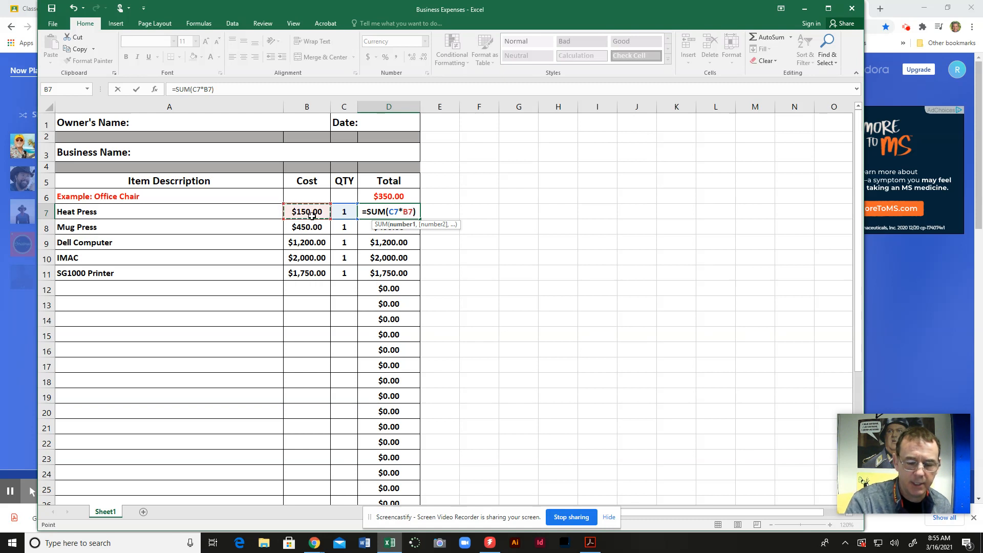
key(Return)
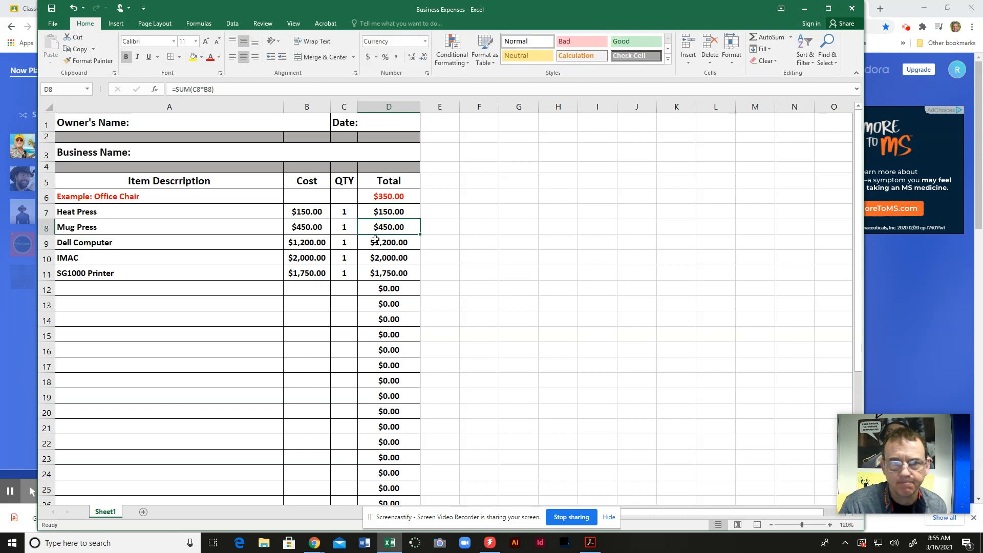
Fill the Heat Press total formula from D7 down the Total column to D36.
click(410, 211)
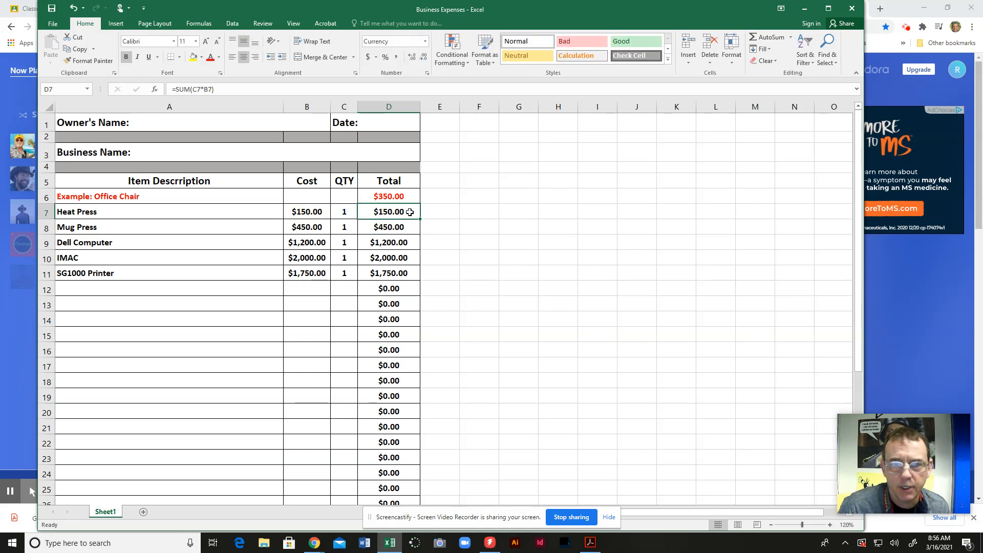
scroll(407, 223, down, 5)
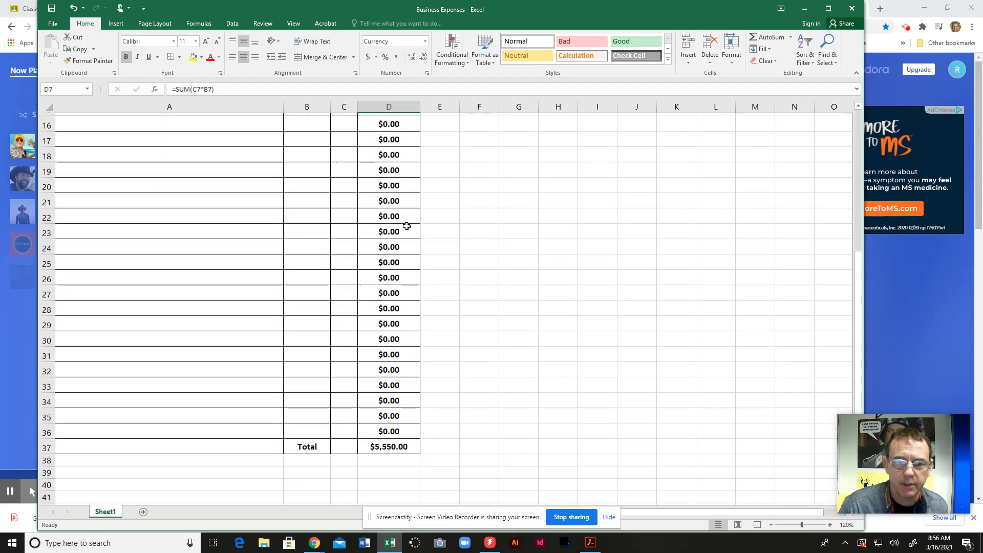
scroll(411, 167, up, 2)
scroll(411, 167, up, 2)
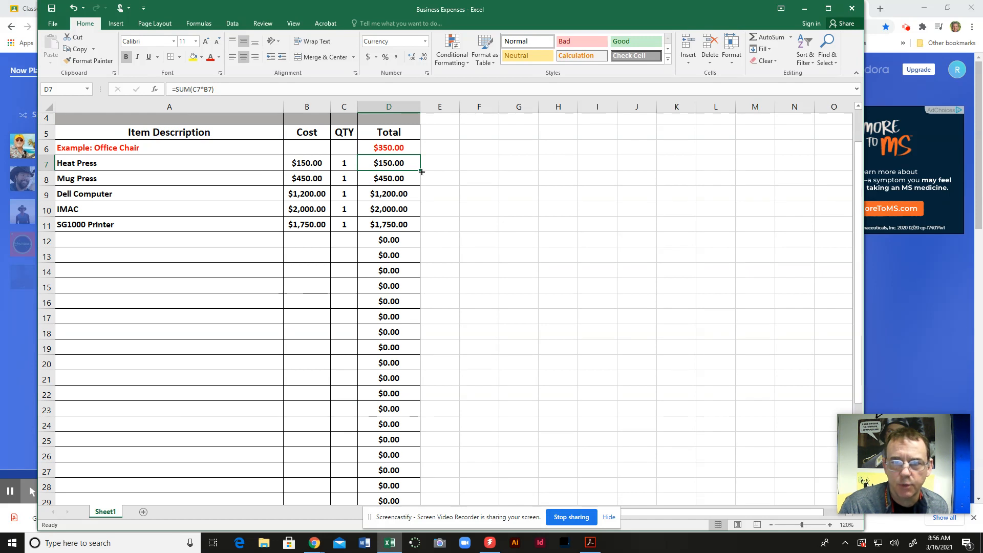
drag(419, 169, 413, 464)
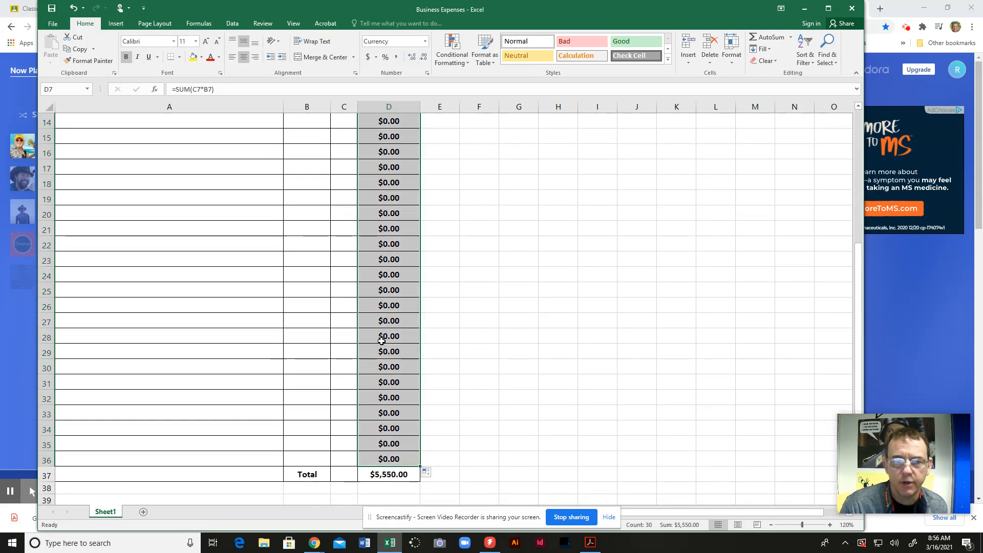
Check the copied formulas in the Total column from D27 up to D23.
click(394, 324)
click(410, 308)
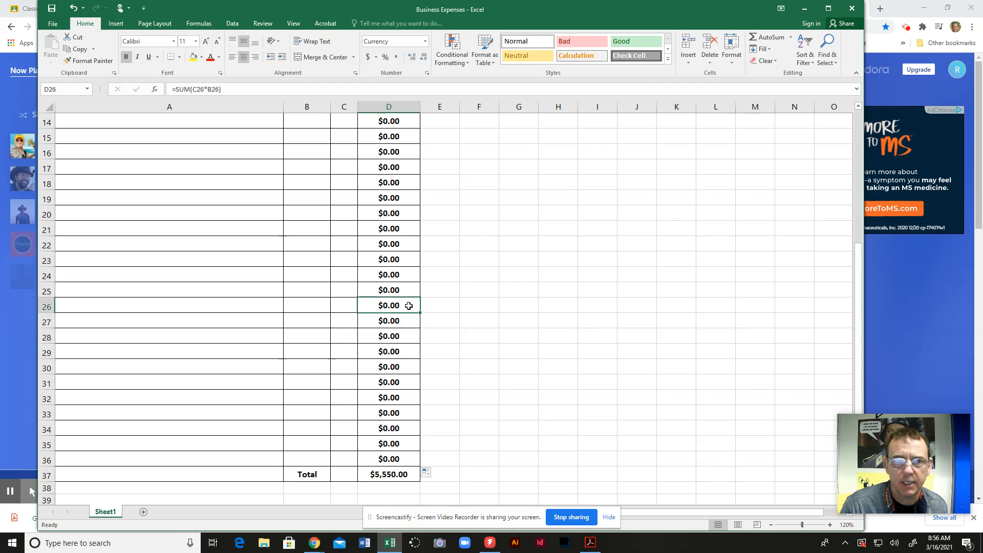
click(406, 287)
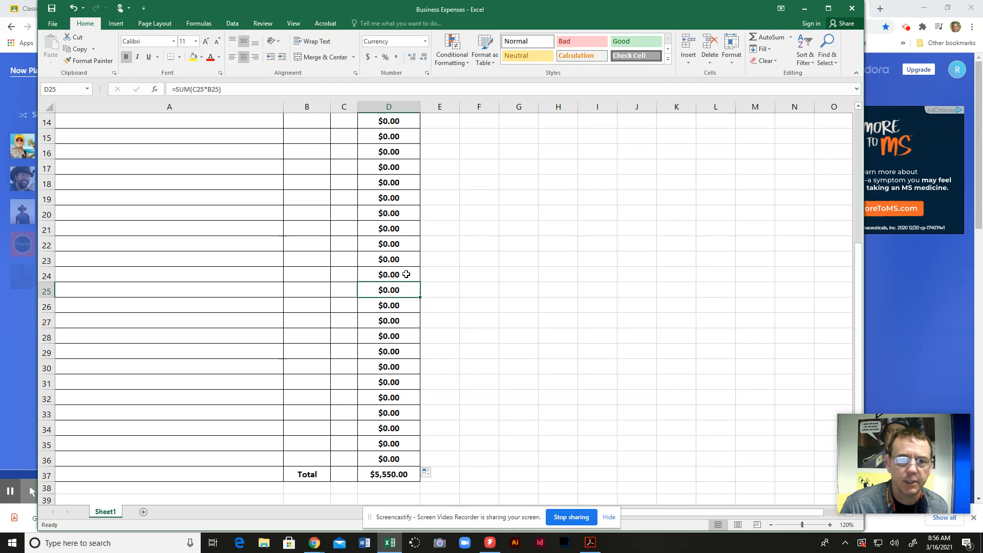
click(406, 274)
click(405, 259)
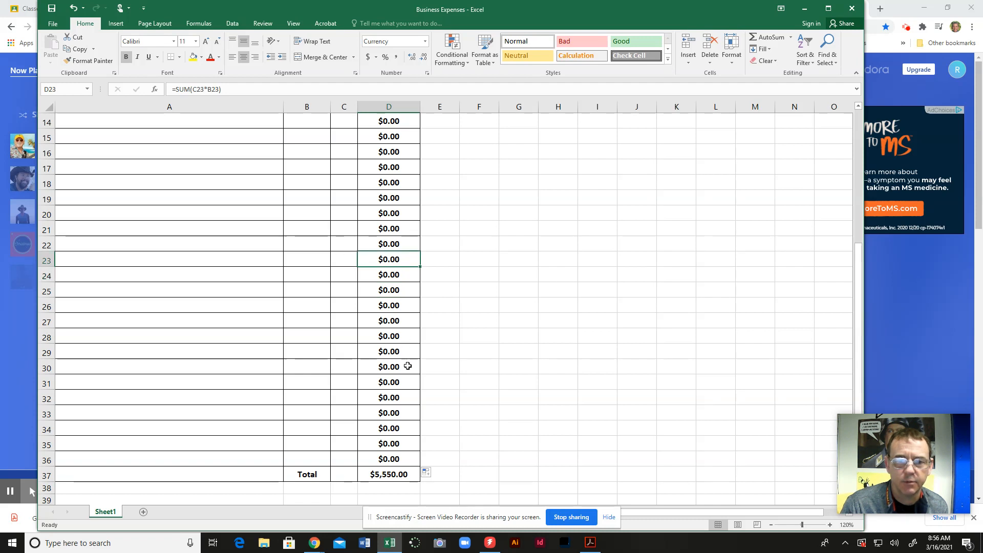
scroll(407, 366, up, 5)
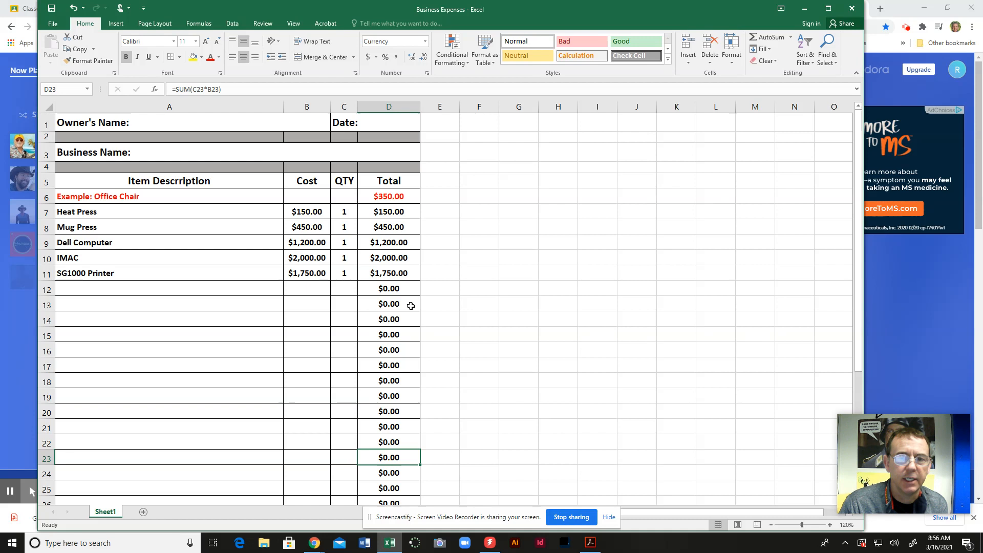
Rebuild the grand total in D37 with AutoSum over D7 to D36, leaving out the example row.
scroll(409, 304, down, 6)
click(399, 398)
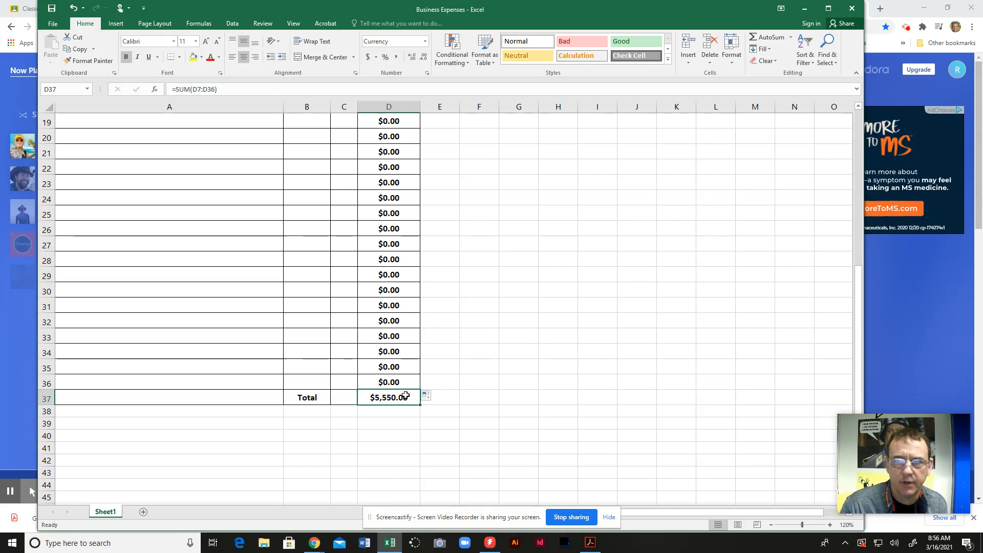
click(769, 39)
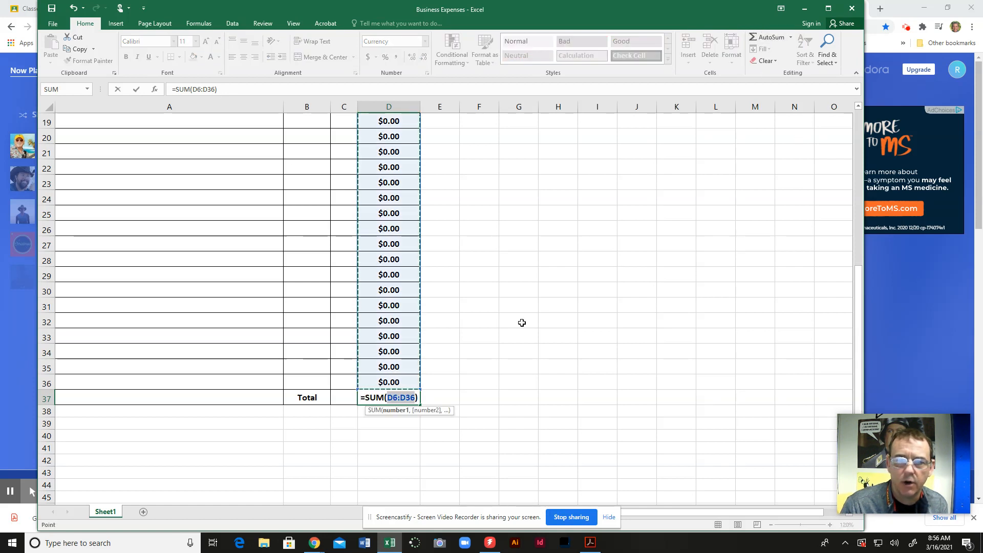
scroll(419, 380, up, 5)
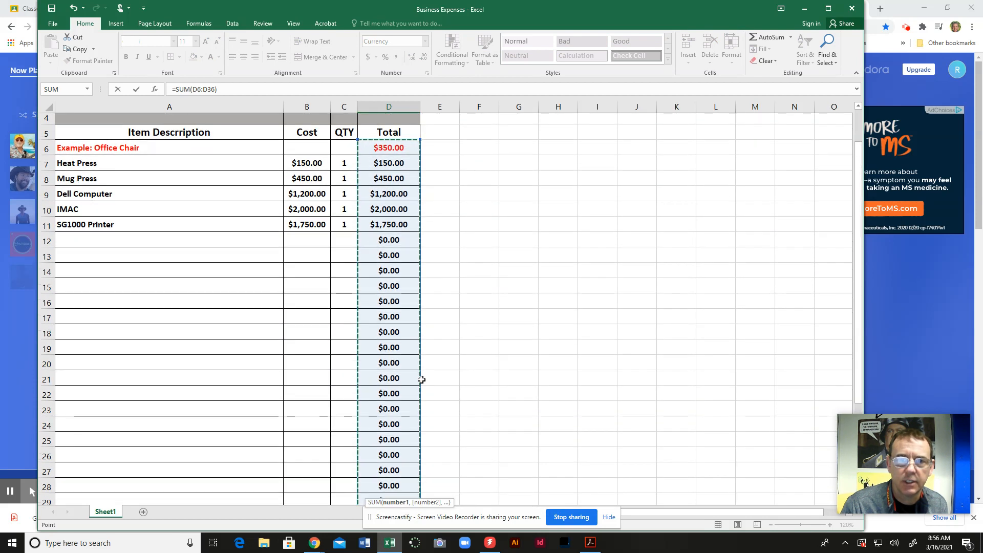
scroll(422, 379, down, 5)
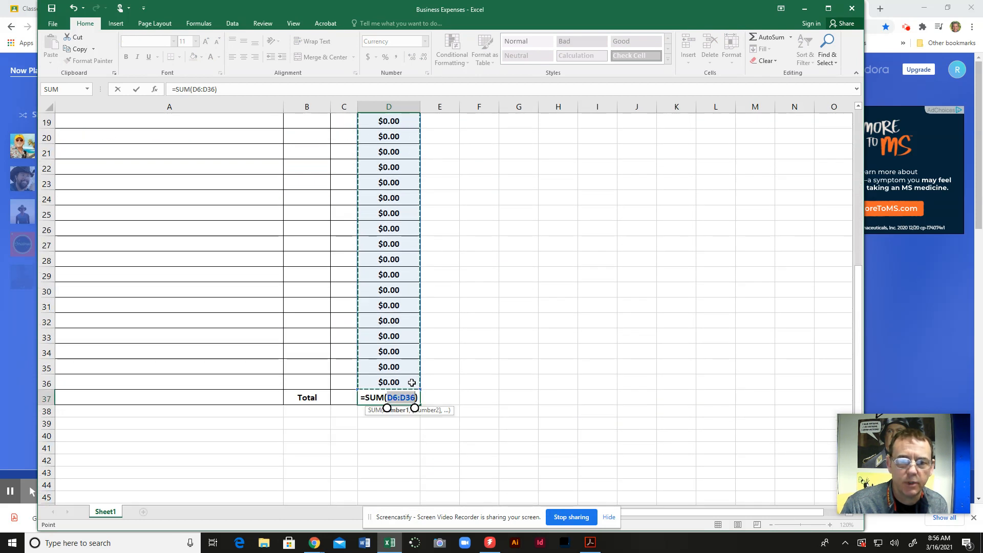
click(412, 382)
drag(411, 382, 385, 162)
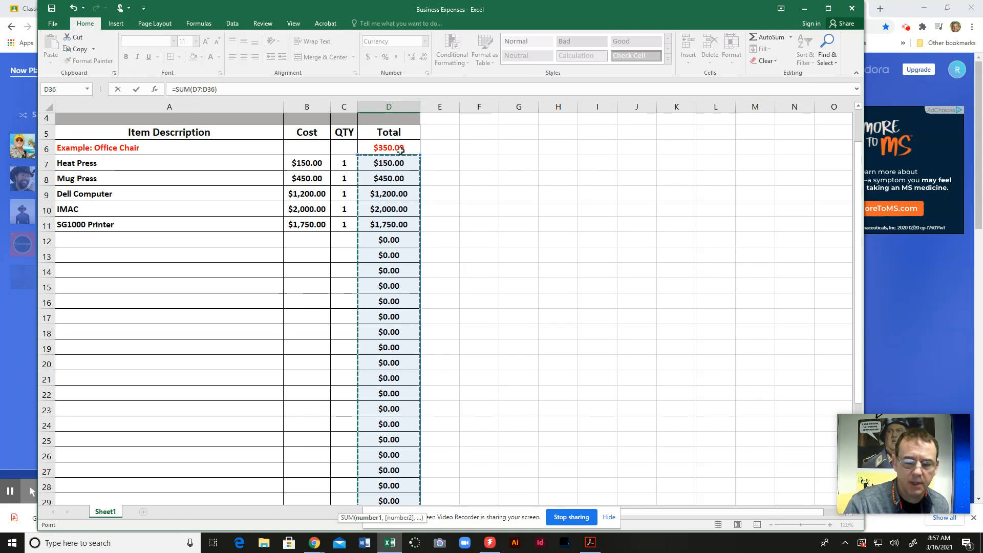
key(Return)
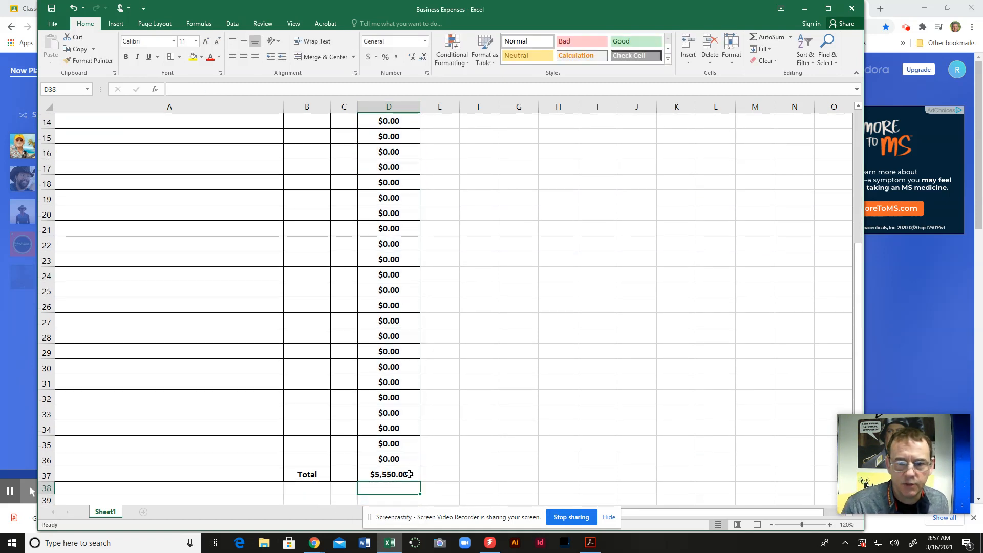
click(403, 474)
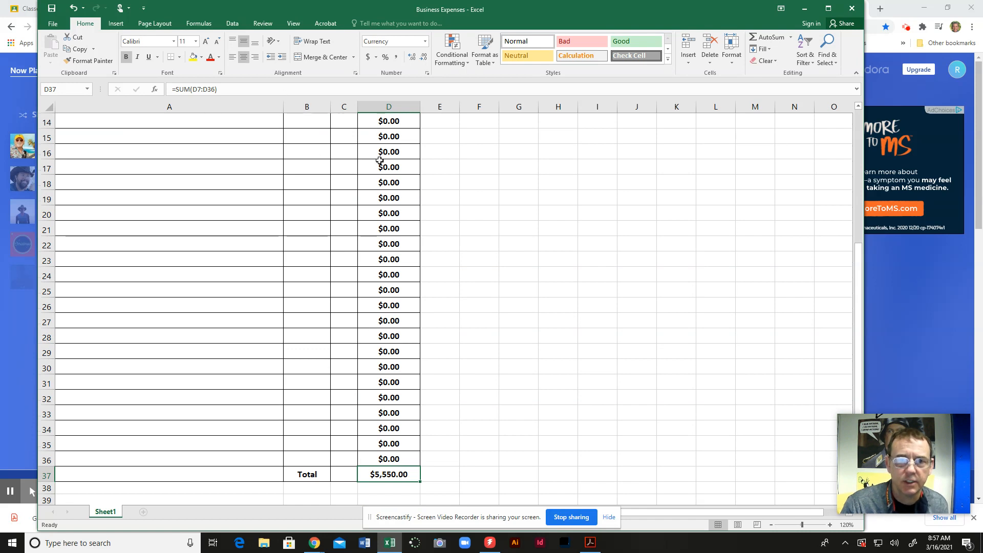
Format the Cost cells B7 to B36 as Currency with two decimal places and the $ symbol.
scroll(402, 415, up, 2)
scroll(403, 415, up, 1)
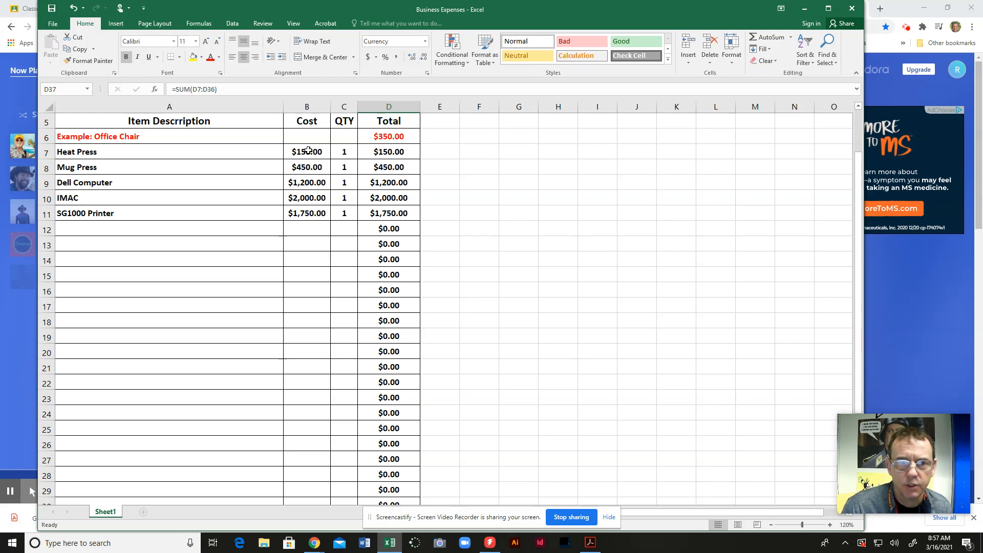
drag(307, 152, 309, 211)
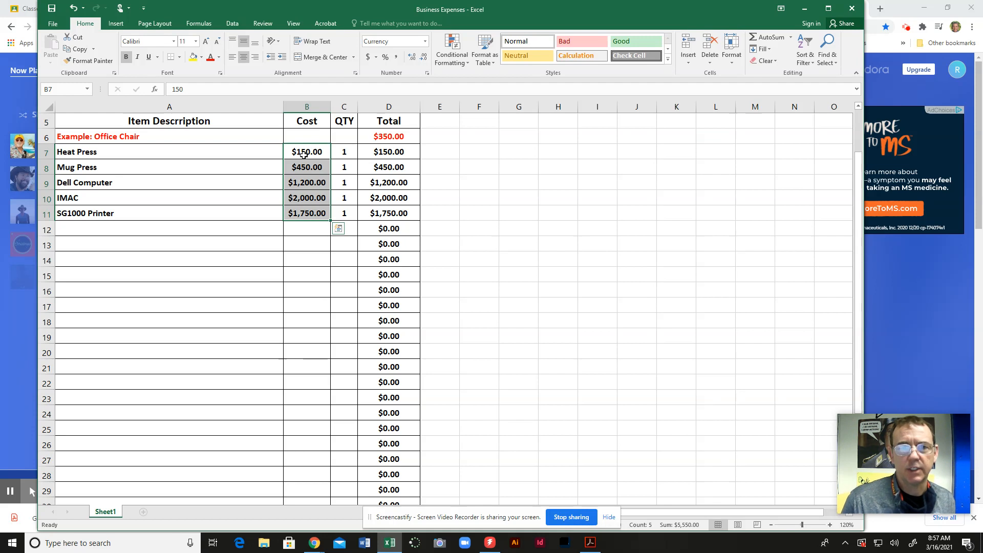
drag(305, 152, 307, 459)
right_click(309, 197)
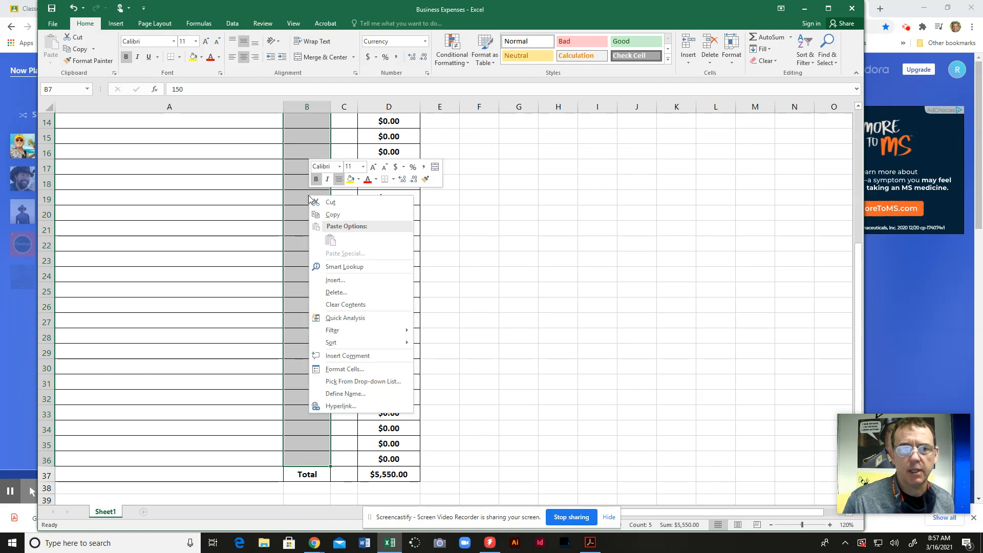
click(344, 370)
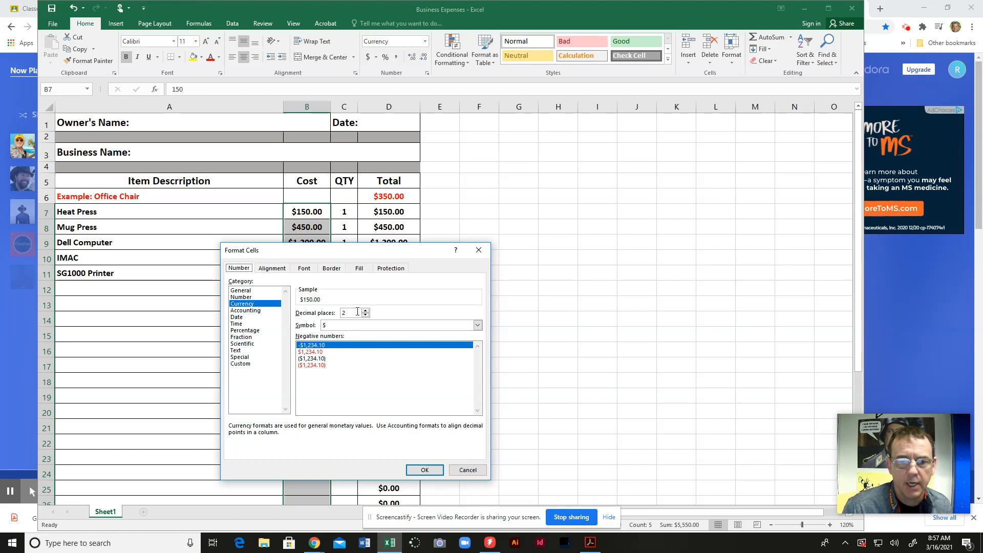
click(417, 470)
Try a cost of 150 in B12 to test the currency format, and clear the cell again.
mouse_move(308, 289)
mouse_down()
mouse_move(283, 340)
mouse_move(307, 293)
mouse_up()
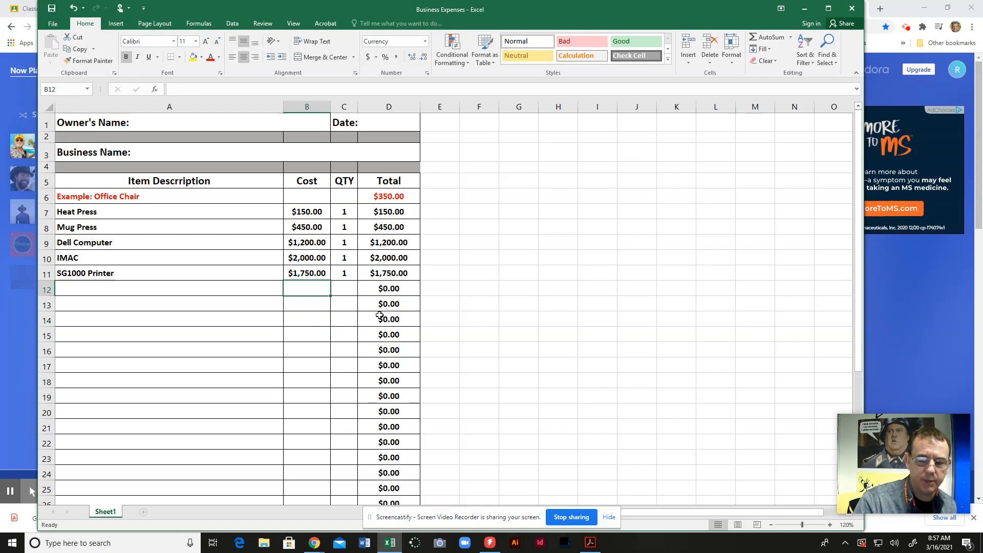
text(150)
key(Return)
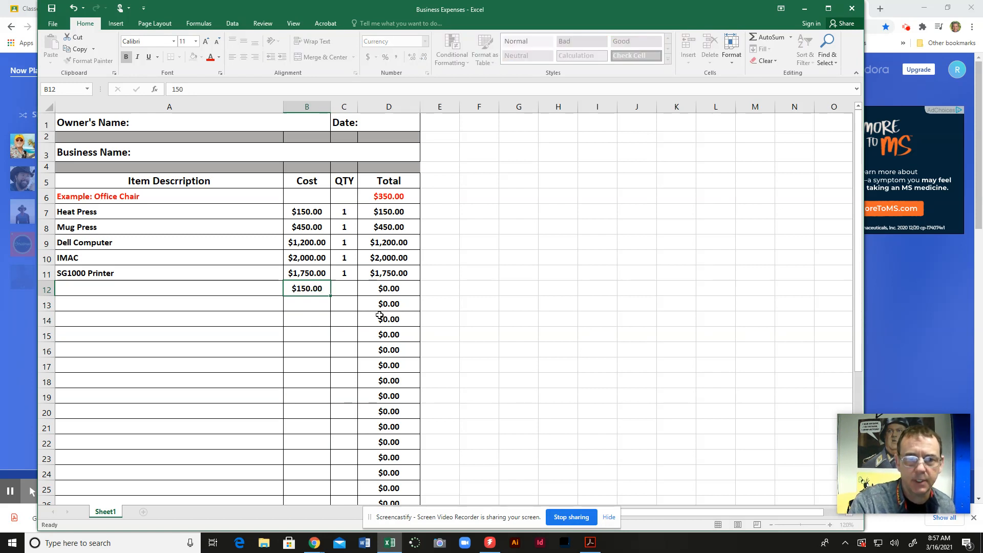
key(Up)
key(Delete)
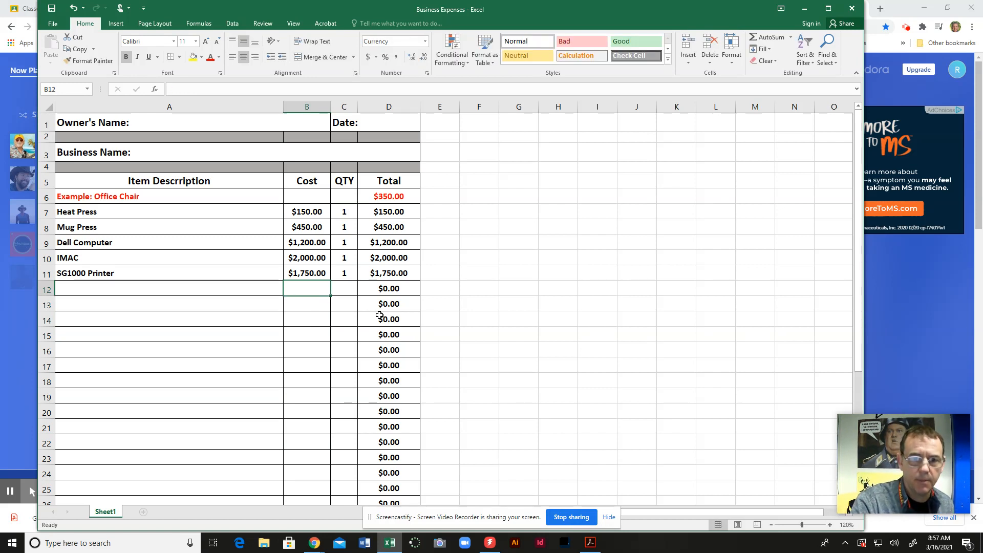
Insert a new blank row at row 15 of the expense list.
click(279, 332)
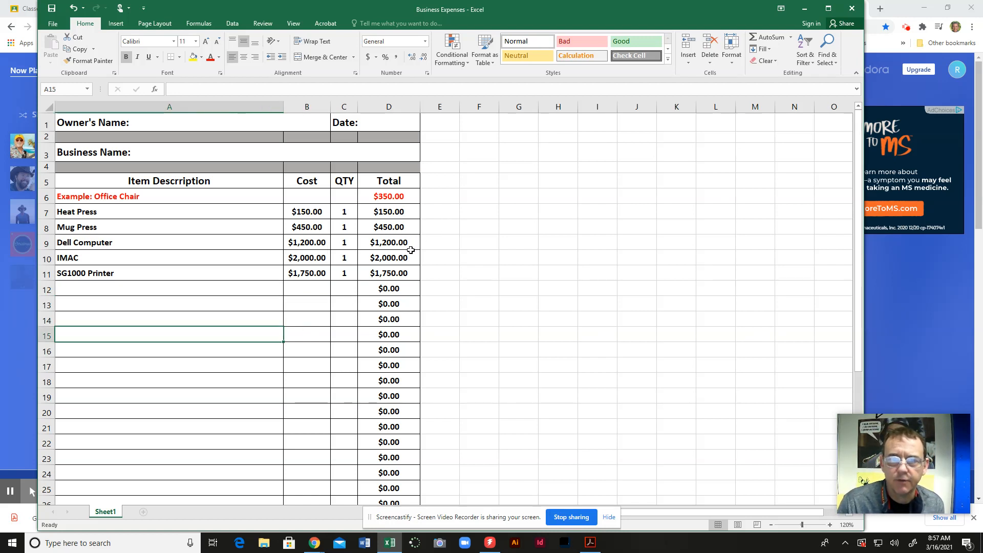
scroll(406, 313, down, 2)
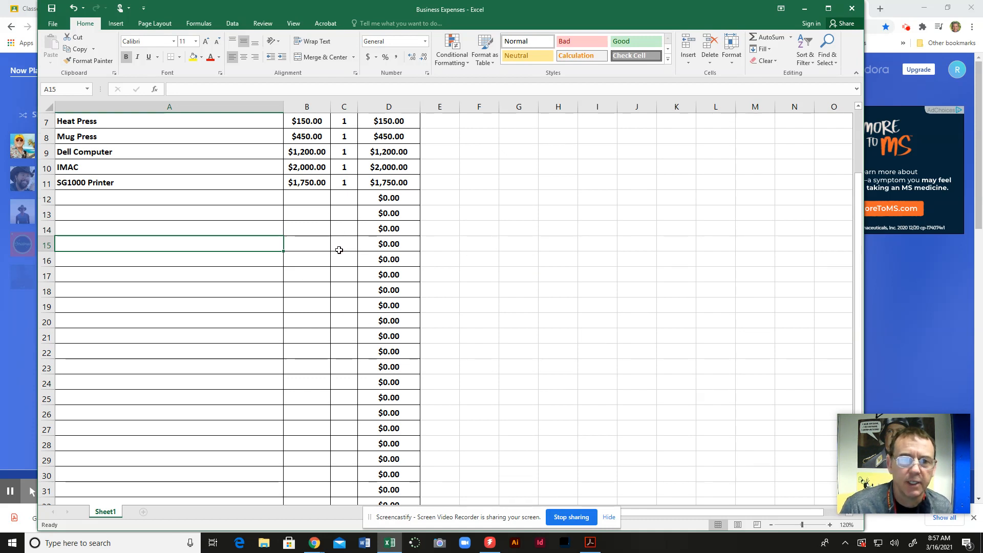
scroll(142, 216, down, 4)
scroll(142, 215, up, 4)
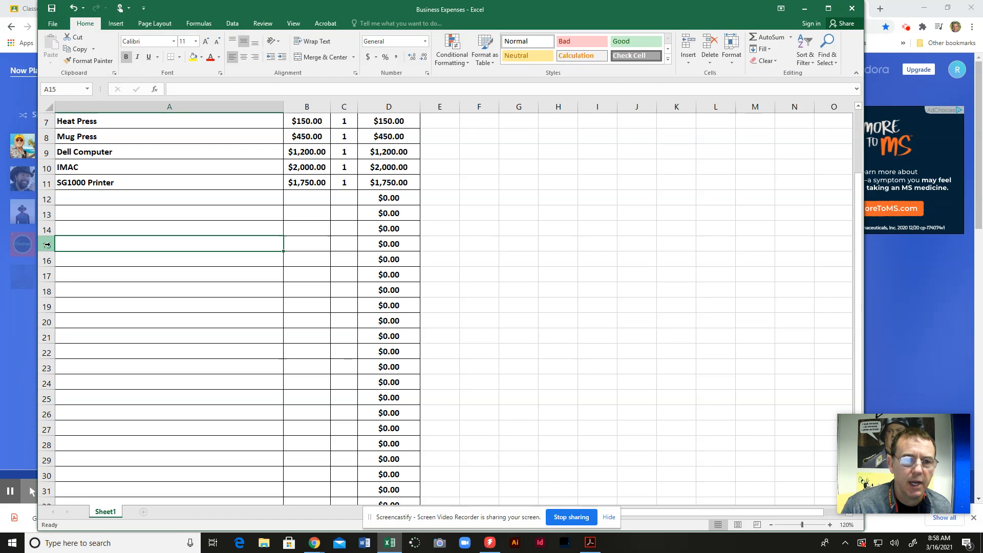
click(48, 246)
right_click(51, 247)
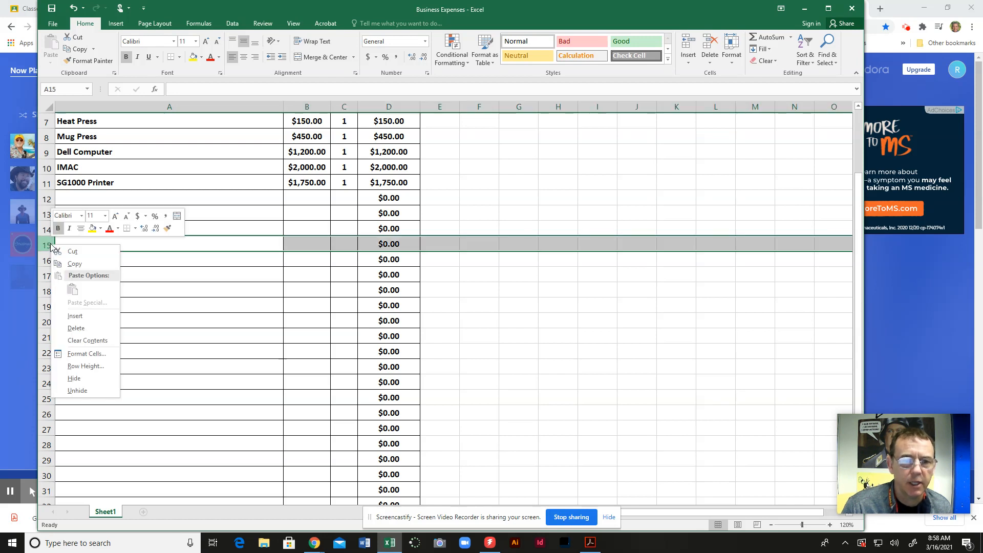
click(91, 316)
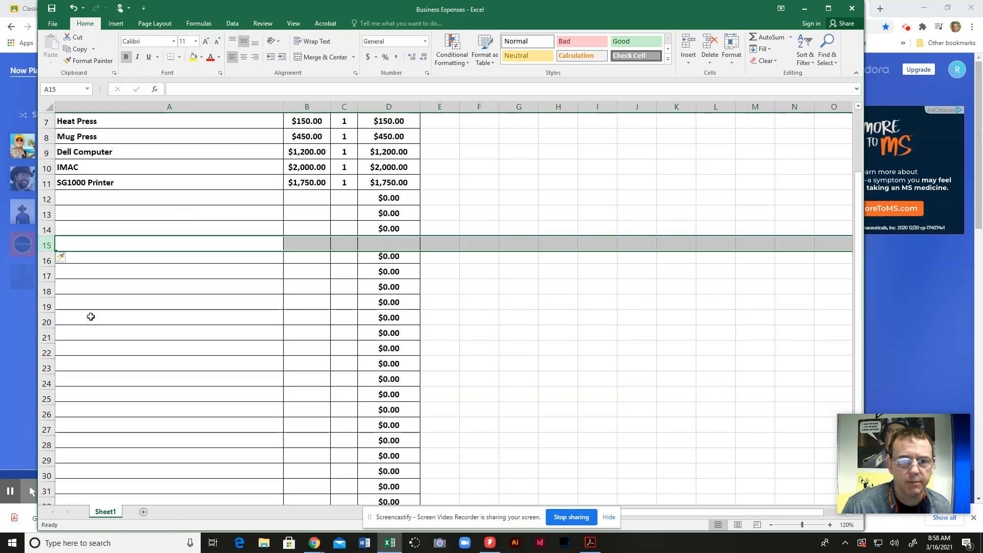
Copy the line total formula from D14 down into the inserted row's Total cell D15.
click(313, 246)
click(395, 240)
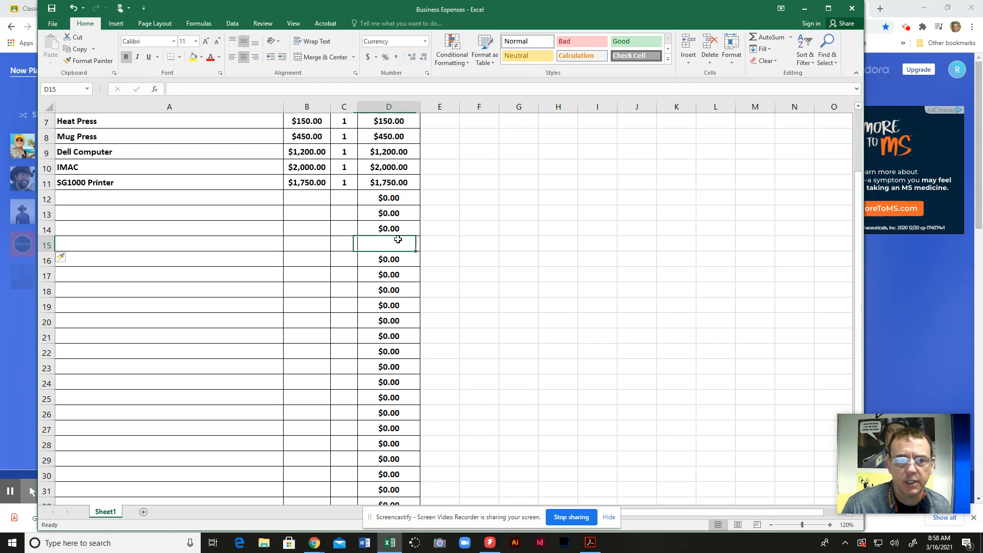
click(405, 229)
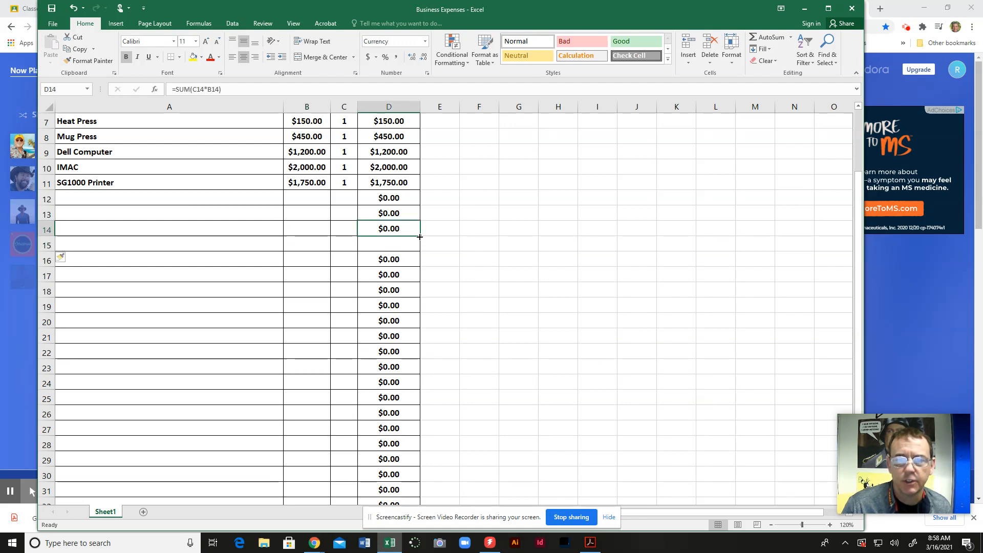
drag(420, 236, 418, 249)
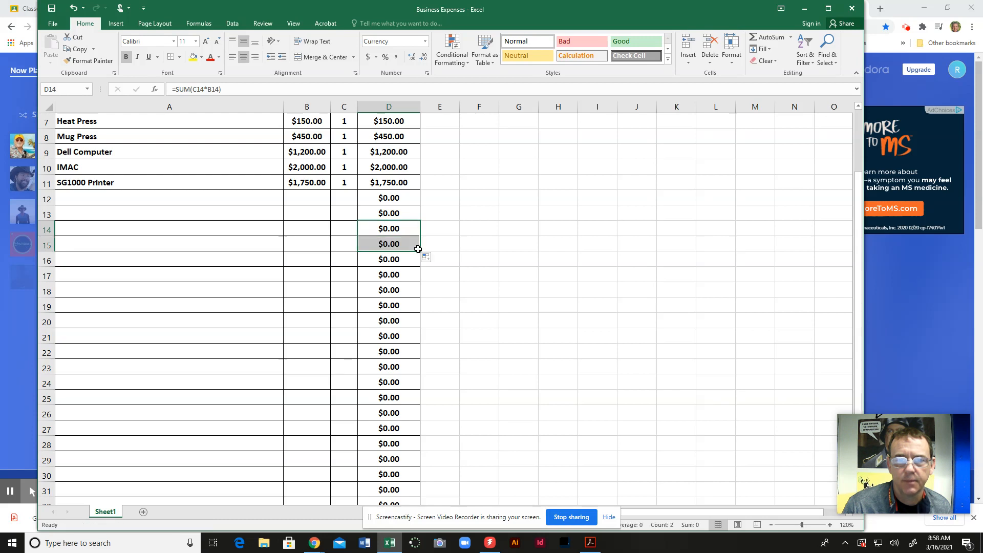
click(405, 242)
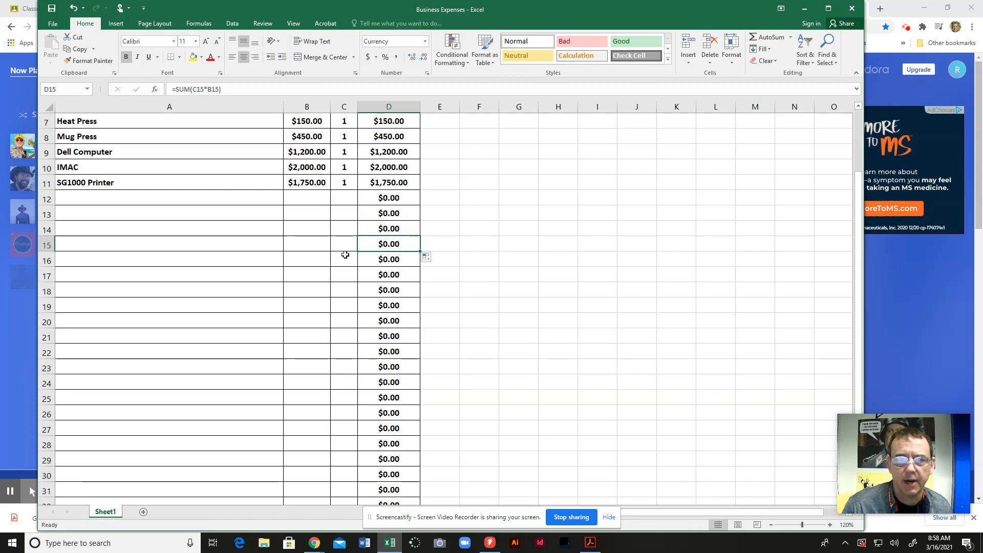
Test row 15's total with a cost of 150 and a quantity of 1, and clear both entries.
click(304, 248)
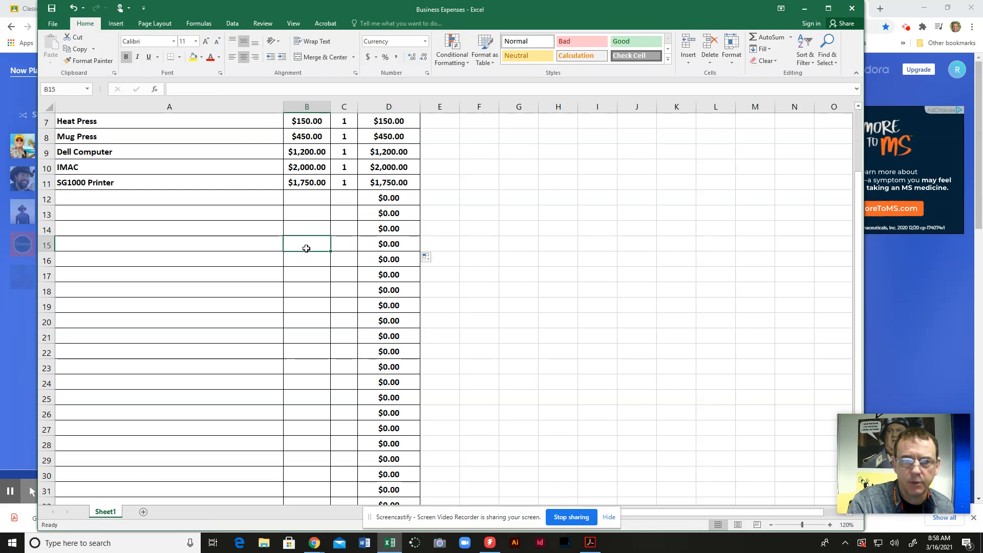
text(150)
key(Return)
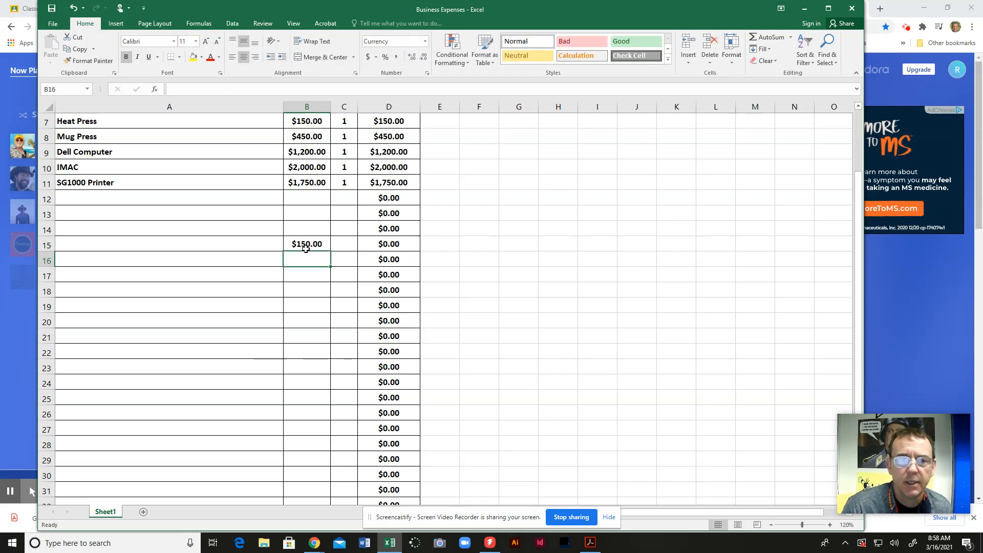
click(338, 246)
text(1)
key(Return)
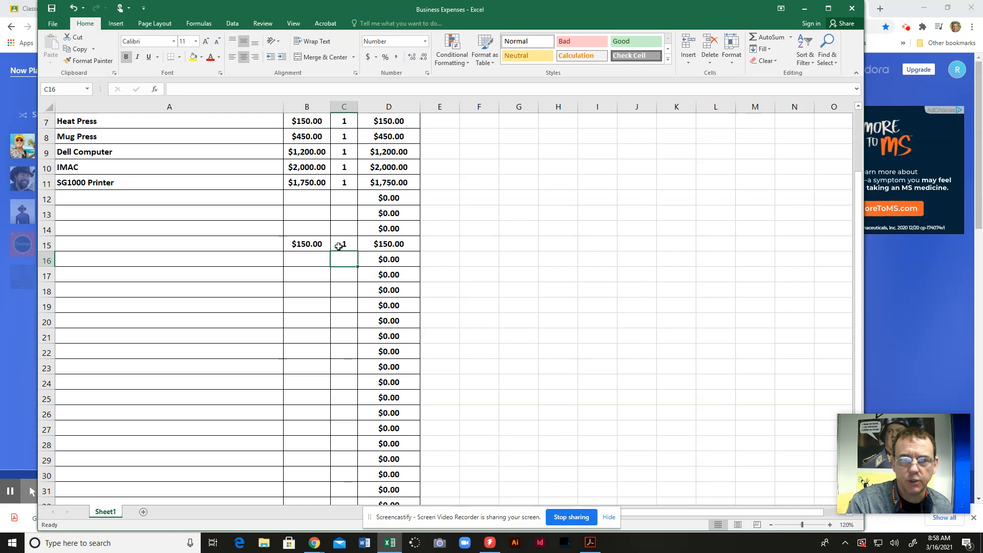
drag(320, 245, 335, 249)
key(Delete)
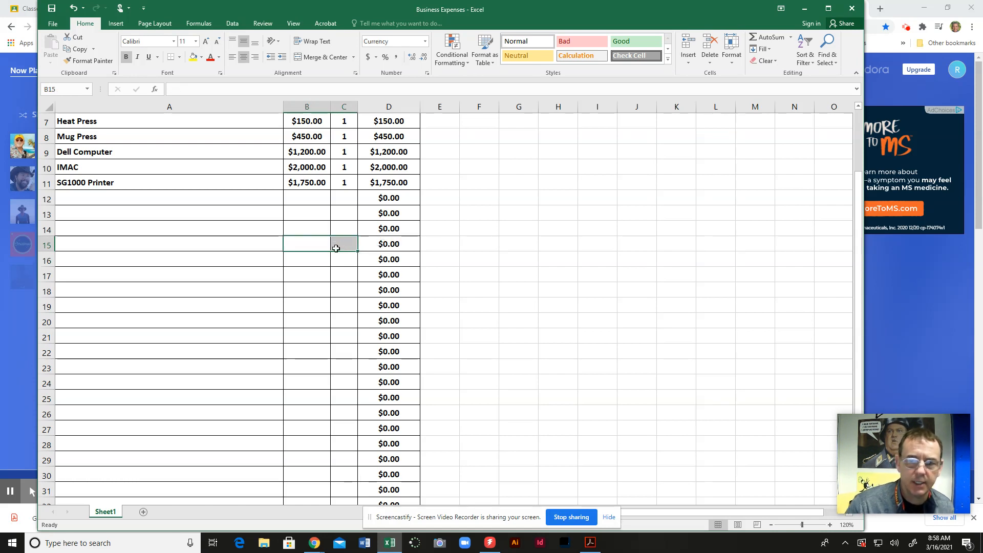
click(307, 255)
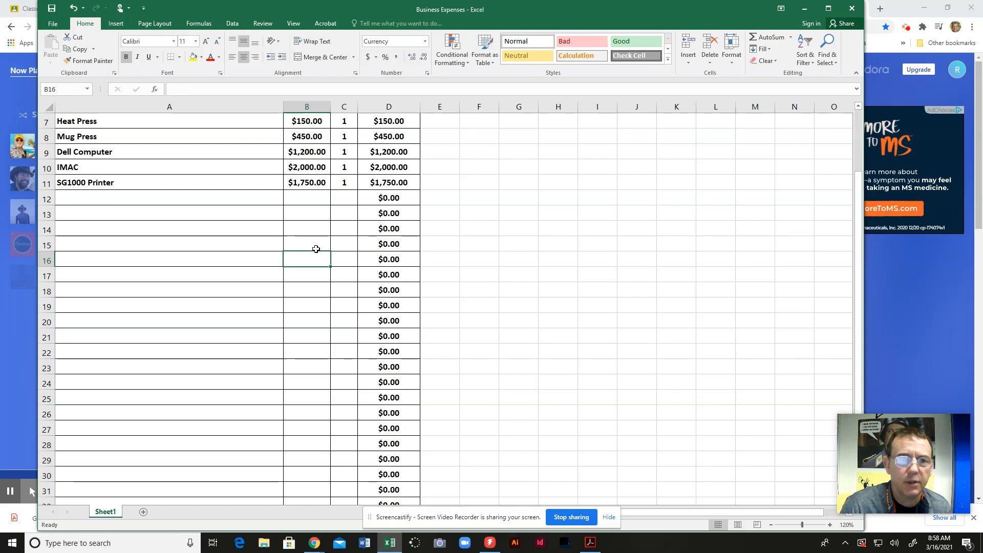
scroll(317, 258, up, 2)
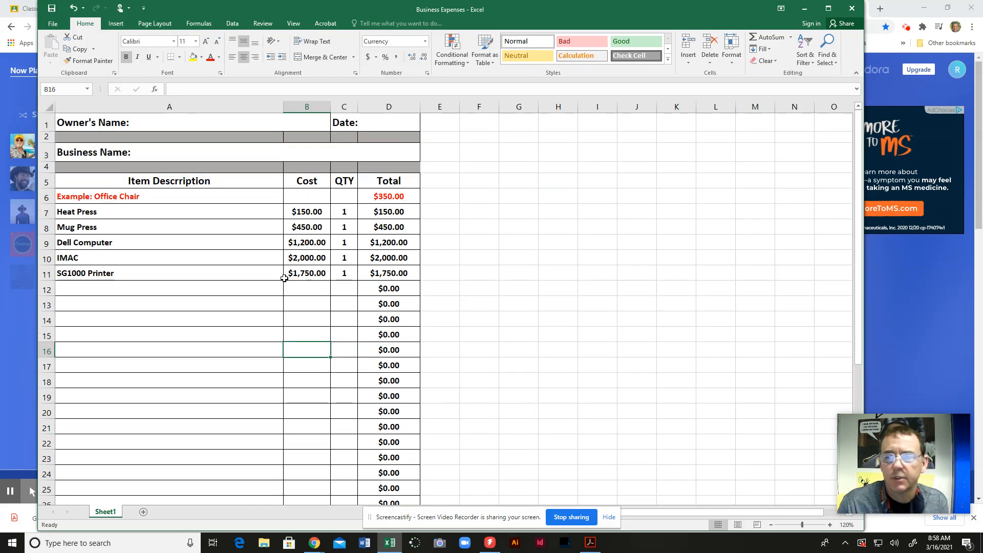